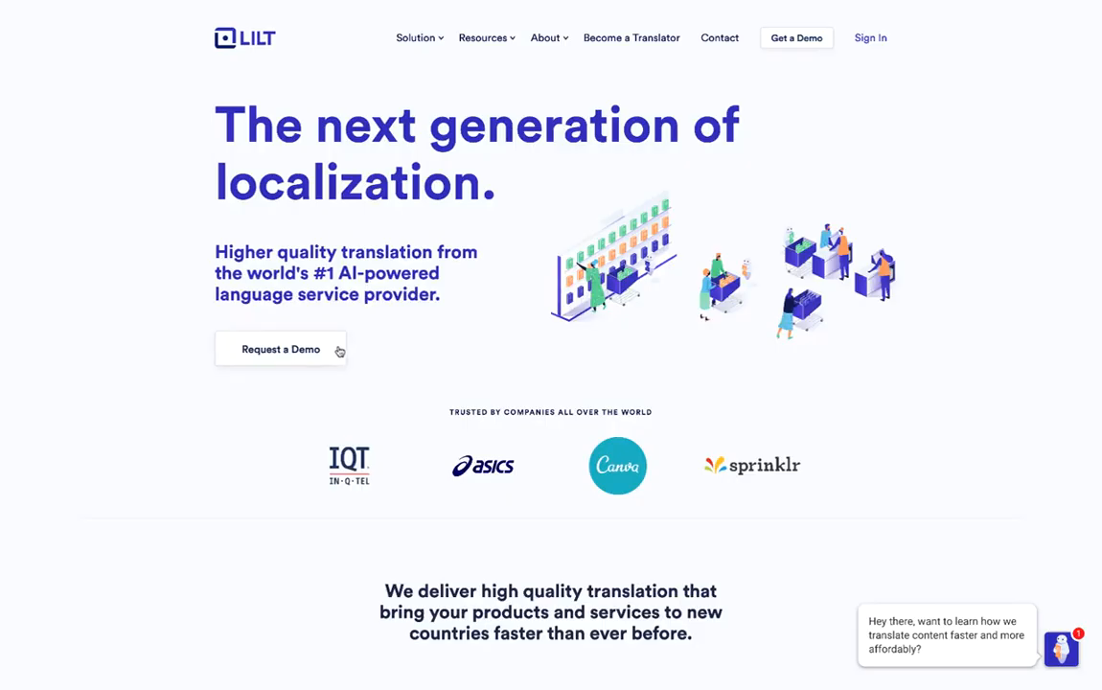
# - Sign in to Lilt with the account e-mail and password
pyautogui.click(859, 41)
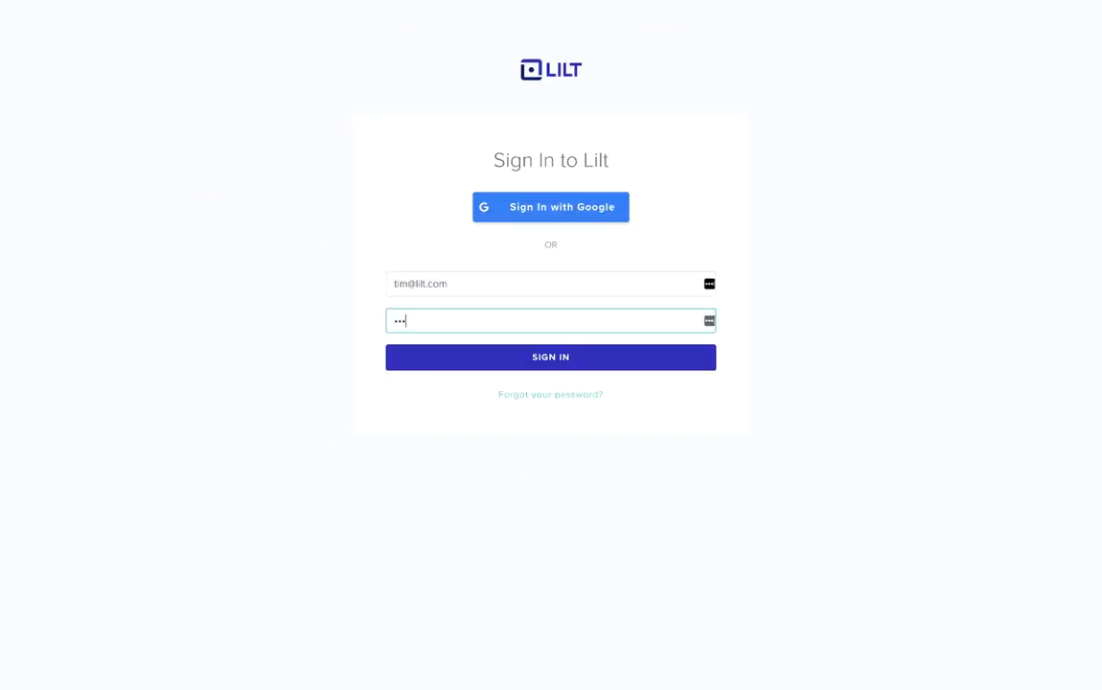
pyautogui.write('••••••••••')
pyautogui.press('Return')
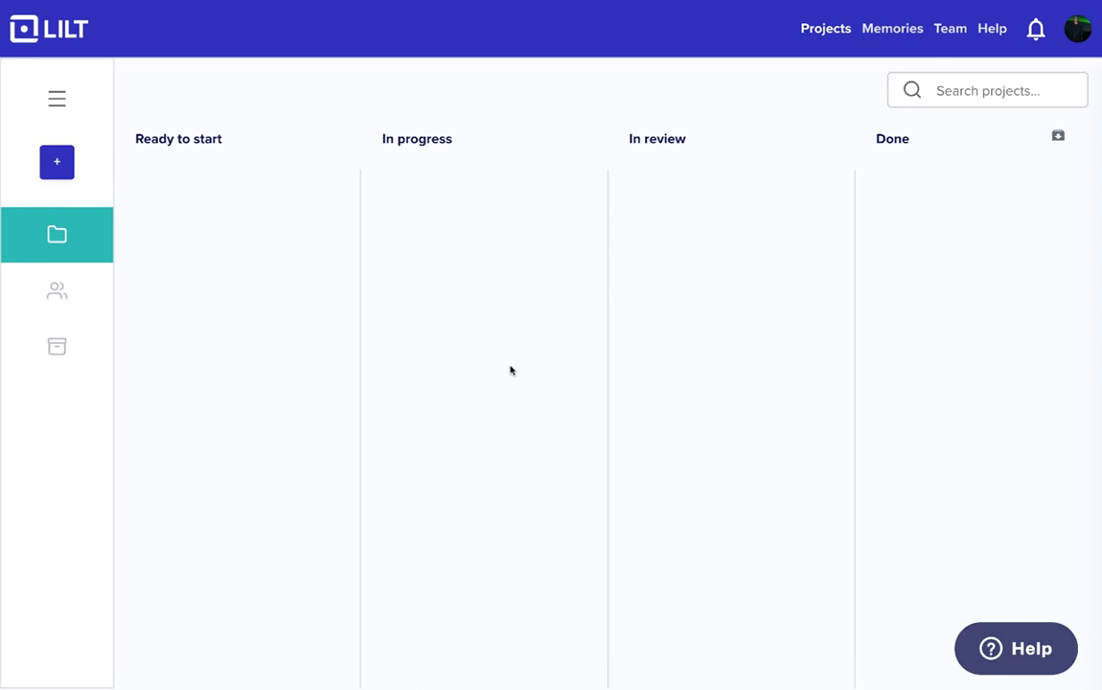
# - Open the account's integrations and start a new GitLab integration configuration
pyautogui.click(1077, 29)
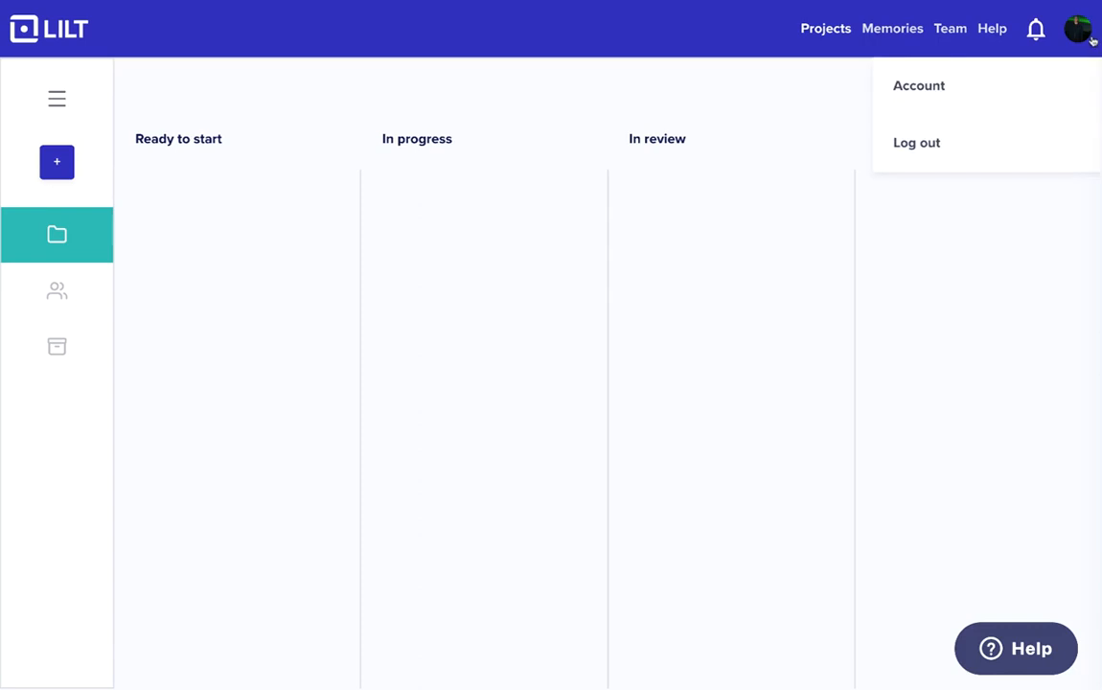
pyautogui.click(997, 94)
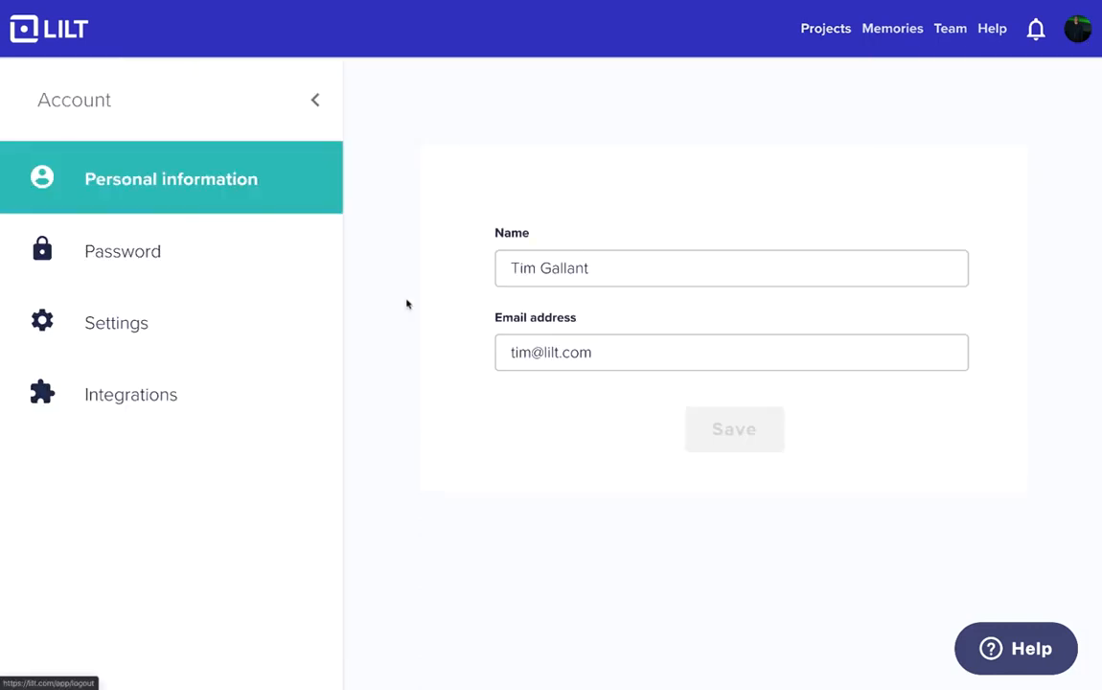
pyautogui.click(227, 387)
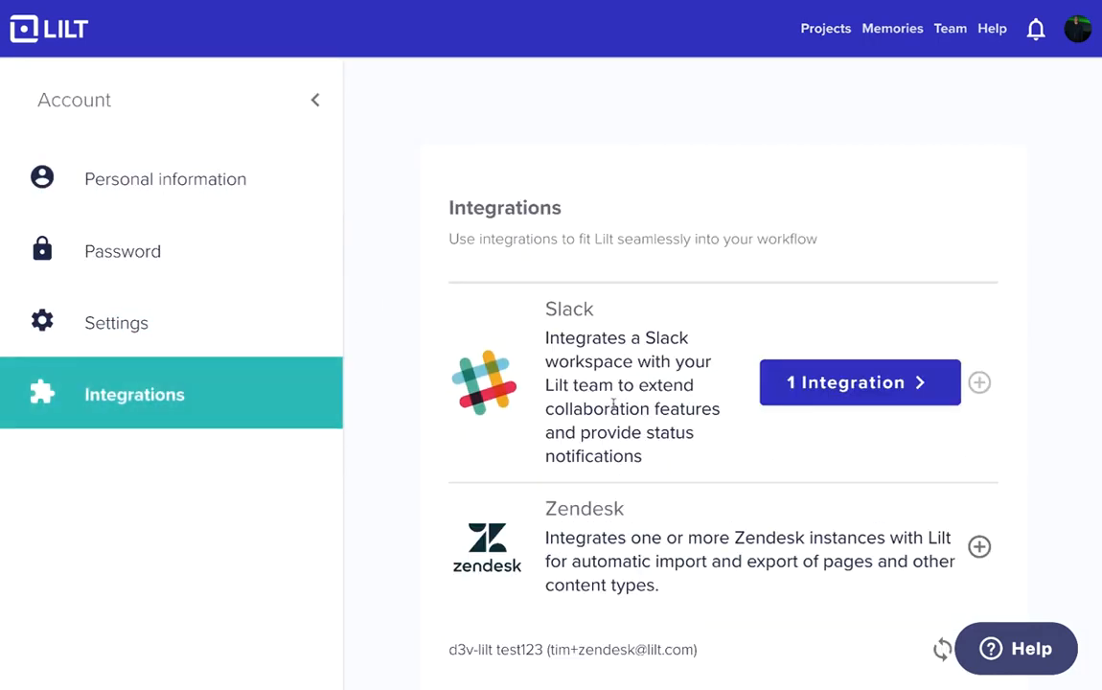
pyautogui.scroll(-2, 616, 405)
pyautogui.scroll(-5, 616, 405)
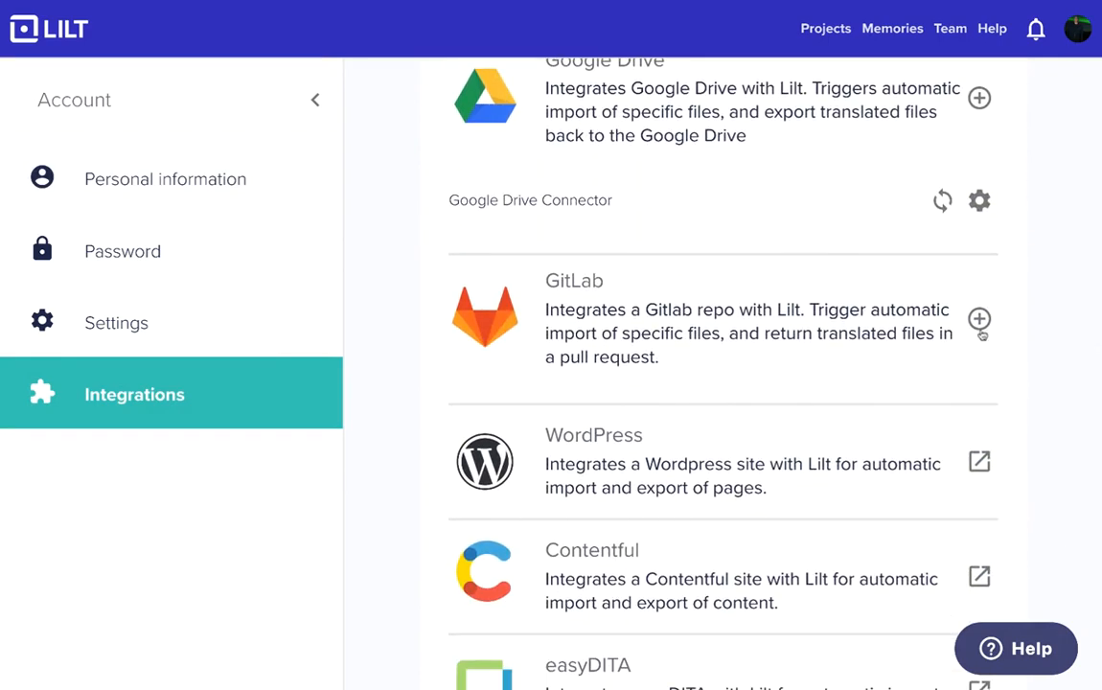
pyautogui.click(978, 322)
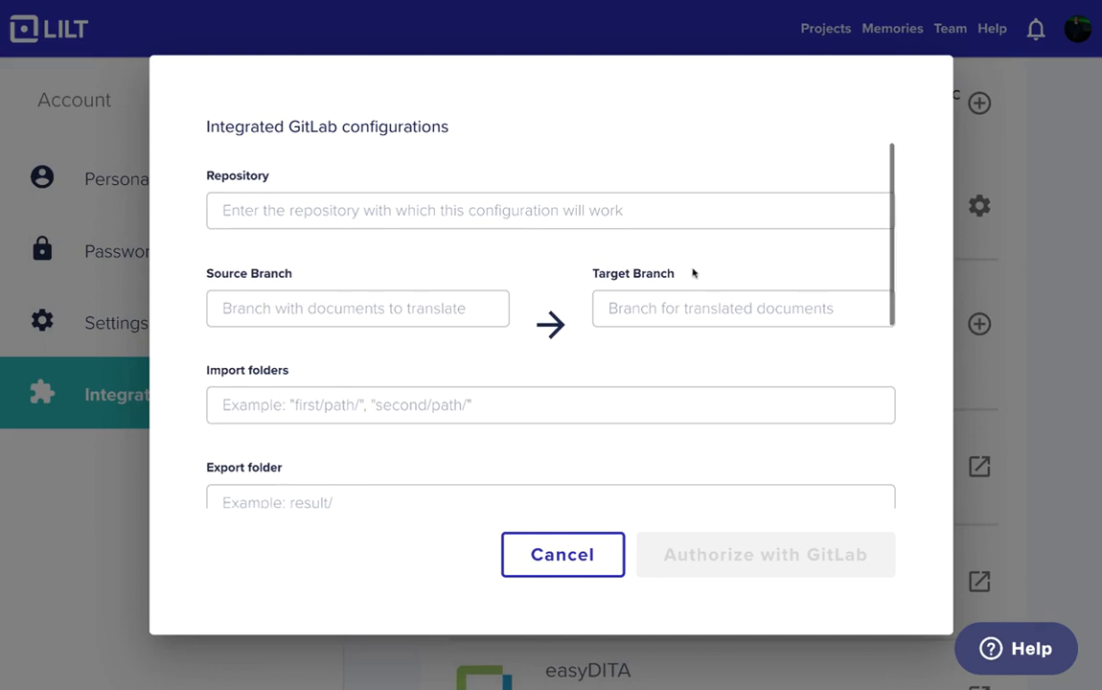
# - Set the GitLab configuration's repository to lilt-connector/test-translate
pyautogui.click(323, 217)
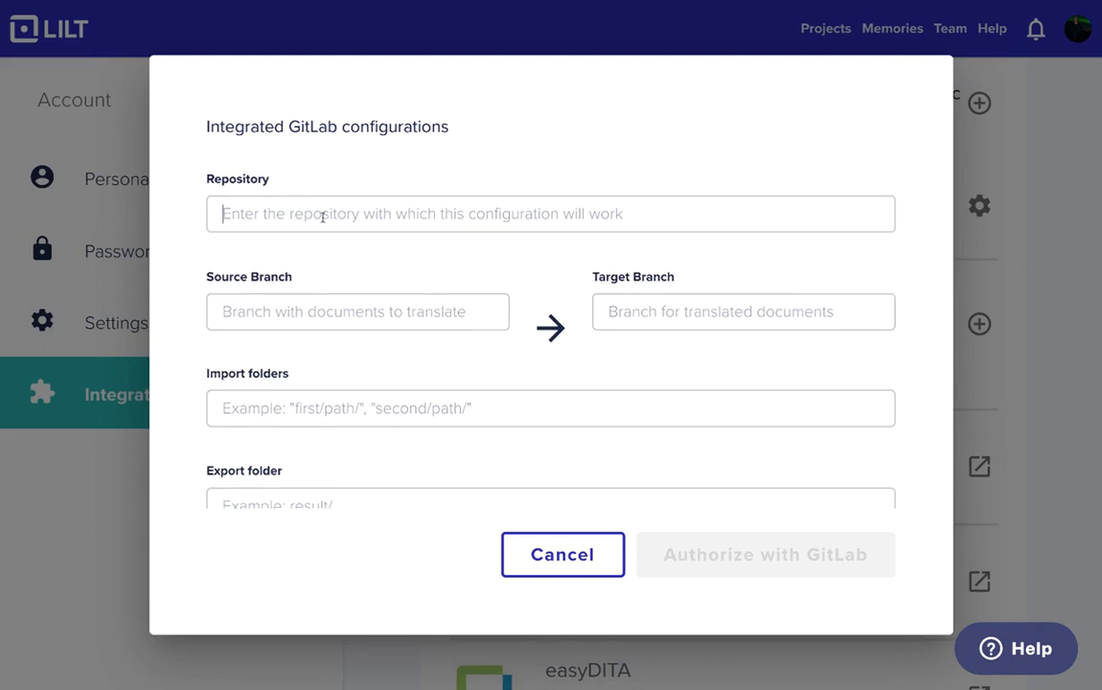
pyautogui.write('lilt-connector')
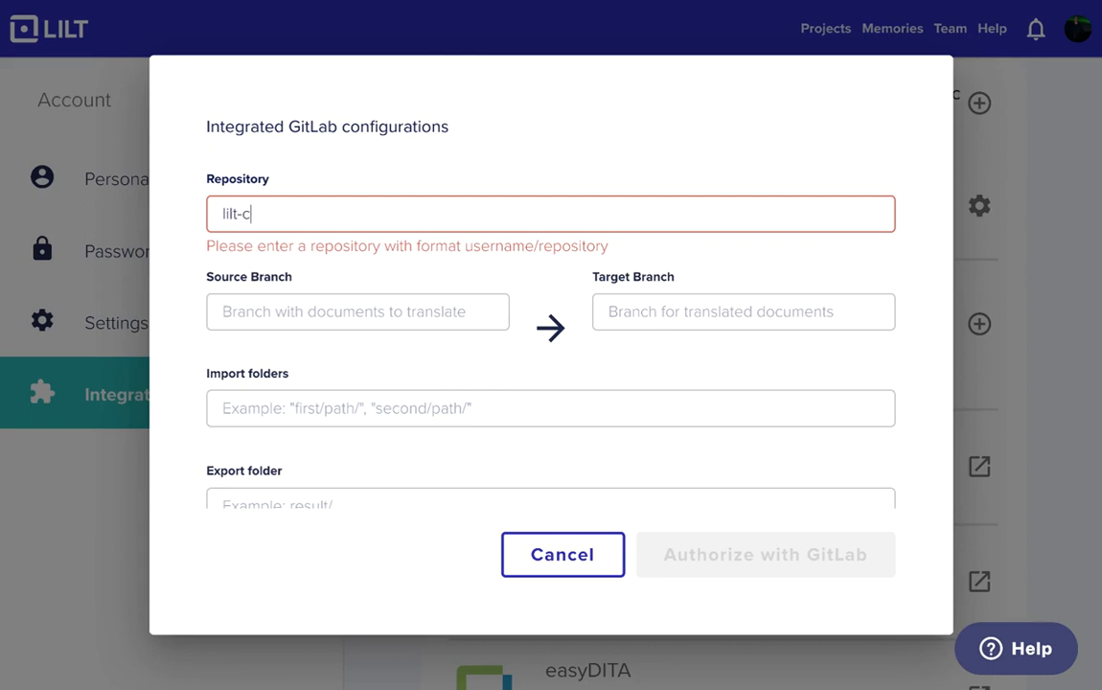
pyautogui.press('BackSpace')
pyautogui.press('BackSpace')
pyautogui.write('or/test-translate')
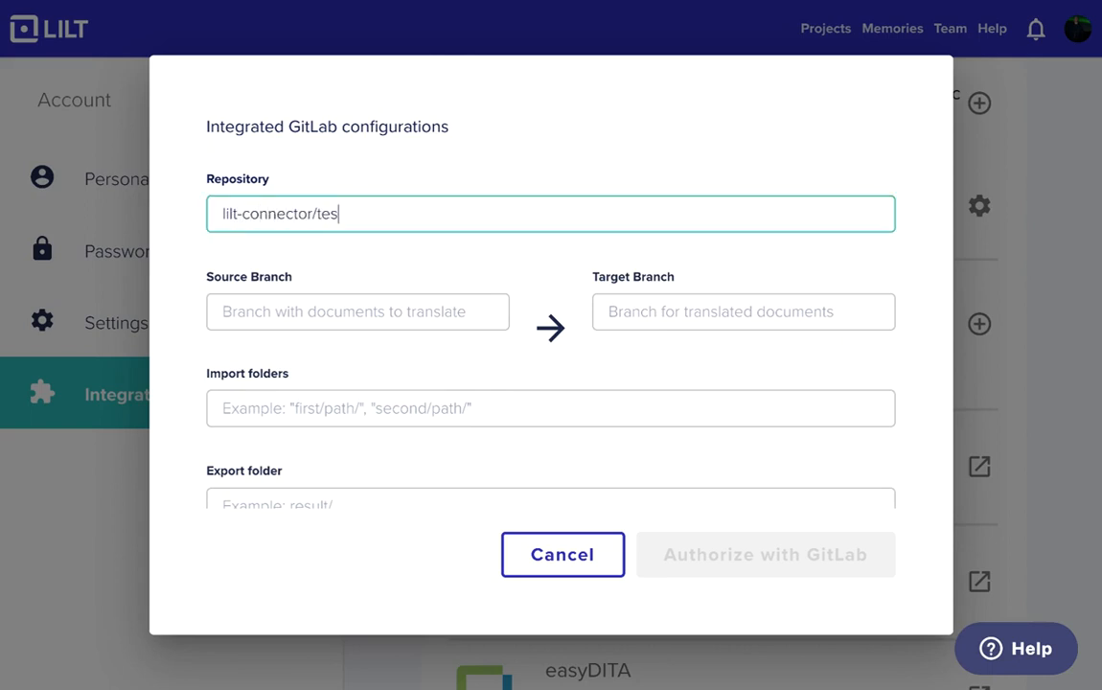
# - Set the source branch to master and the target branch to translations
pyautogui.press('Tab')
pyautogui.write('master')
pyautogui.press('Tab')
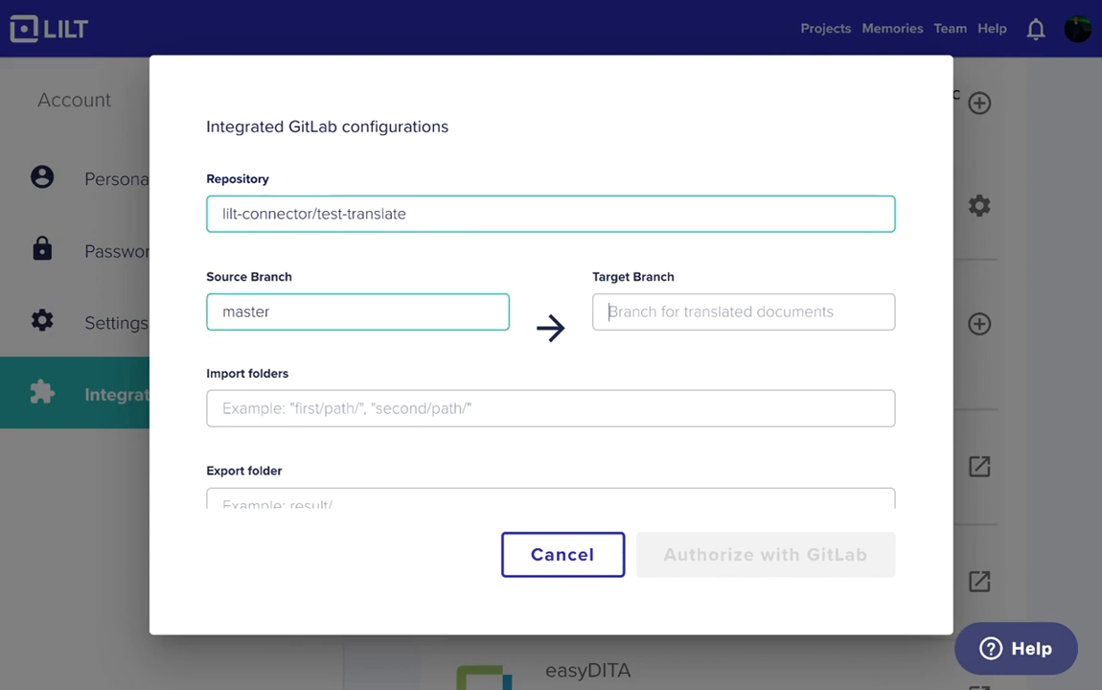
pyautogui.write('translations')
pyautogui.press('Tab')
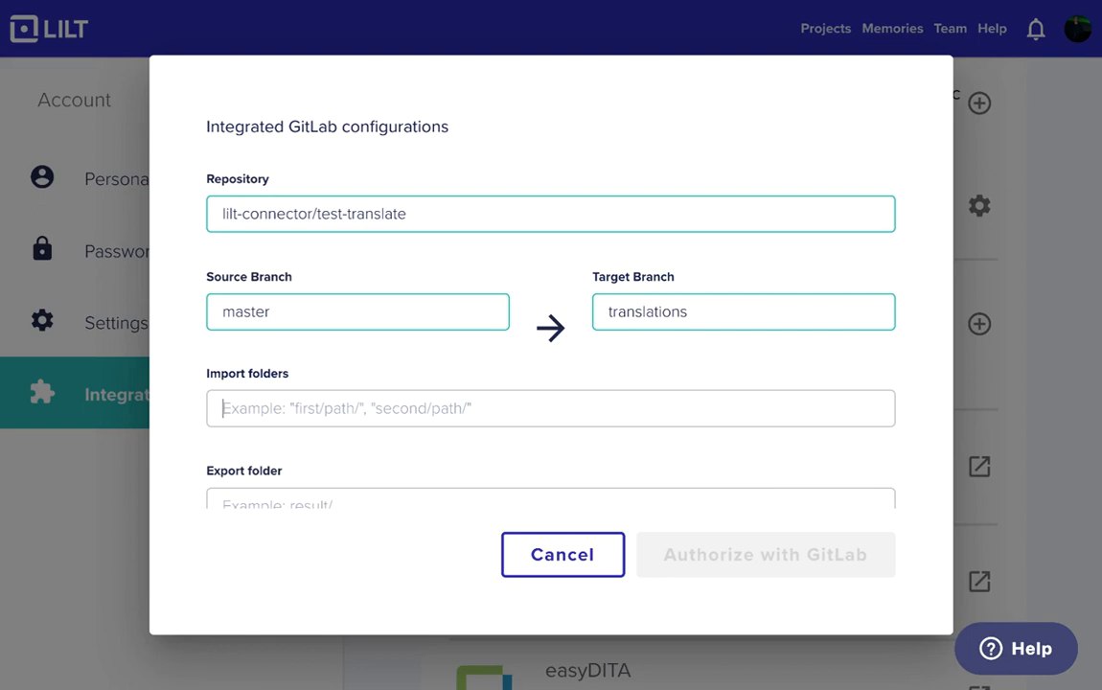
# - Set the import folders to "source/" in quotes and the export folder to translations/
pyautogui.write('"source/"')
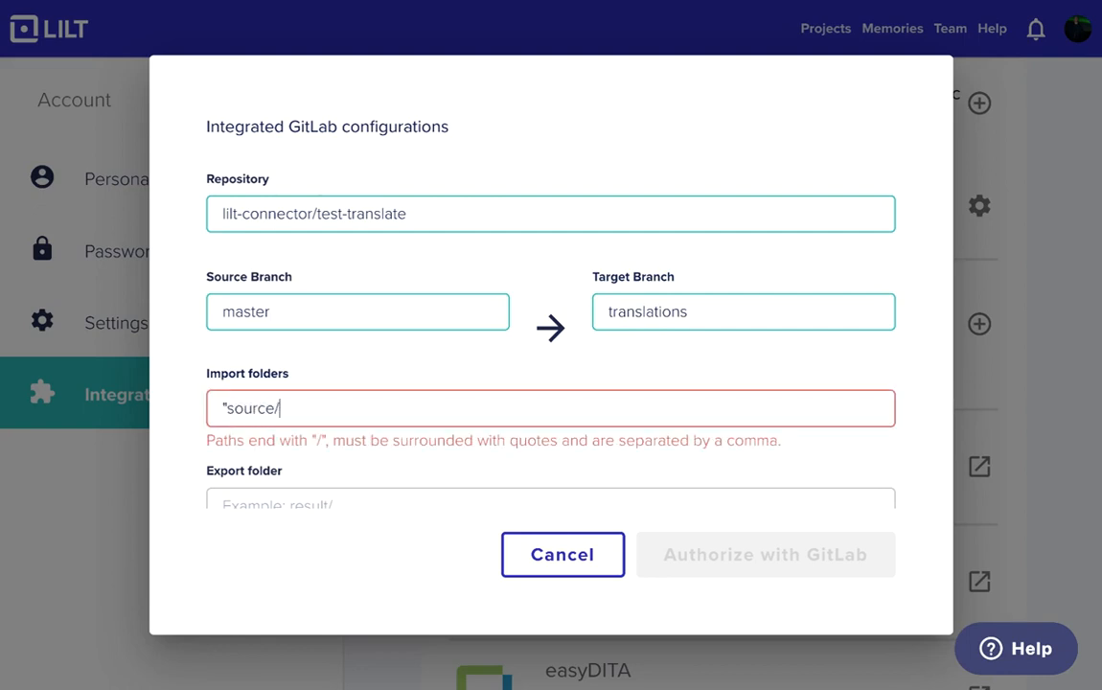
pyautogui.press('Tab')
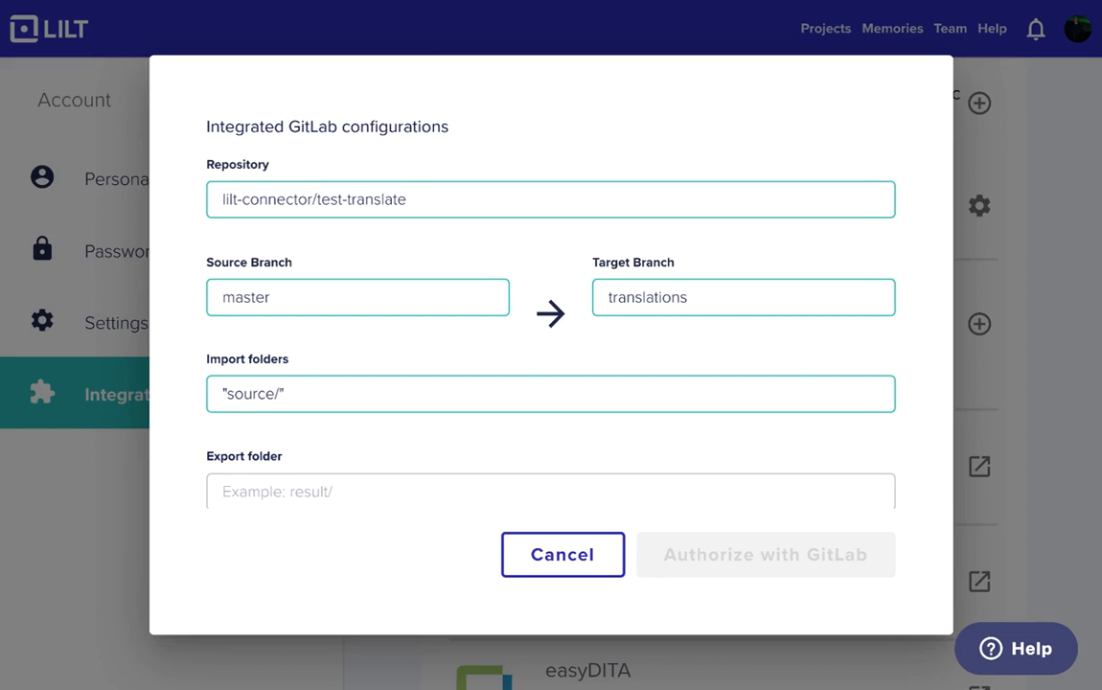
pyautogui.write('translations/')
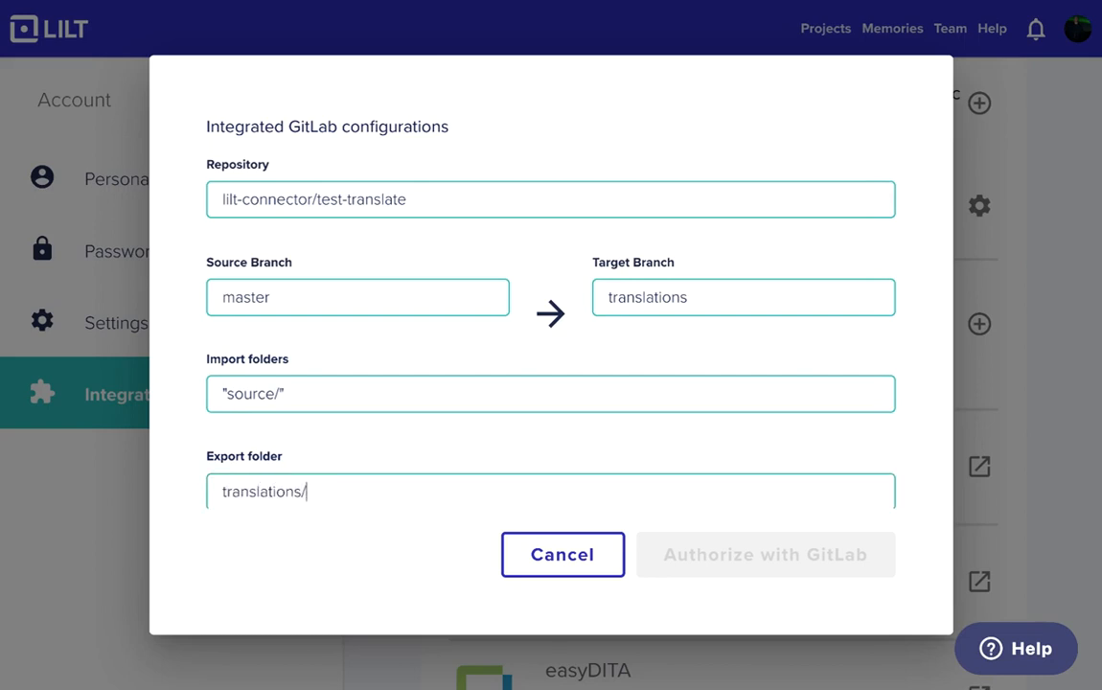
# - Label the imported projects Gitlab Connector and set the import schedule to Every day
pyautogui.scroll(-5, 551, 335)
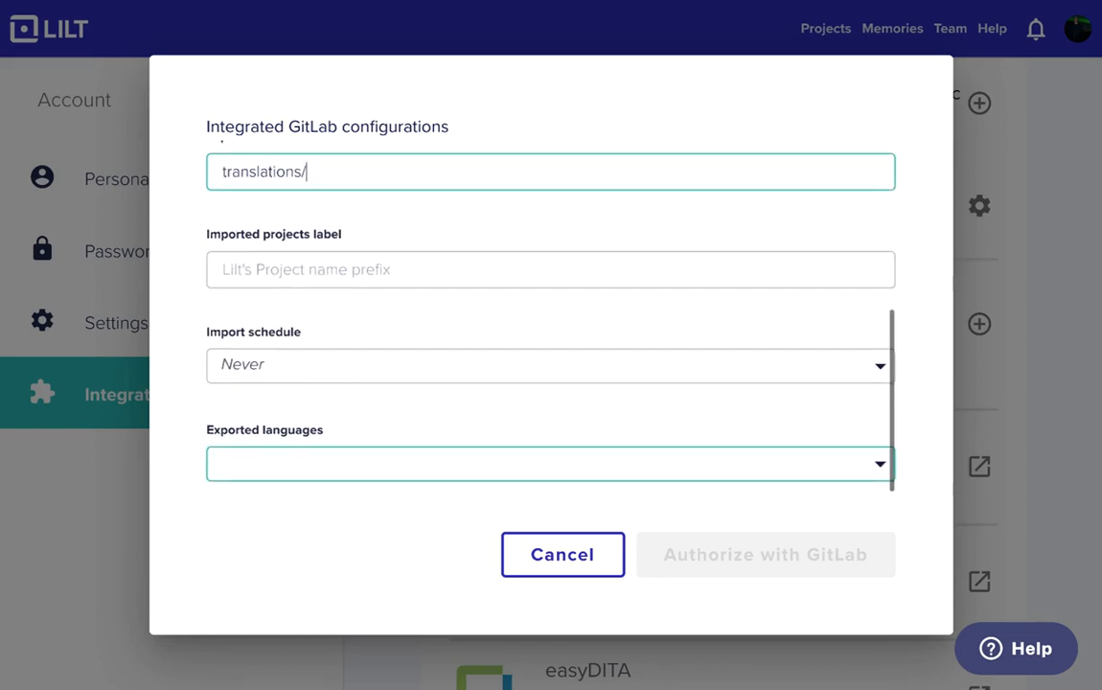
pyautogui.click(307, 257)
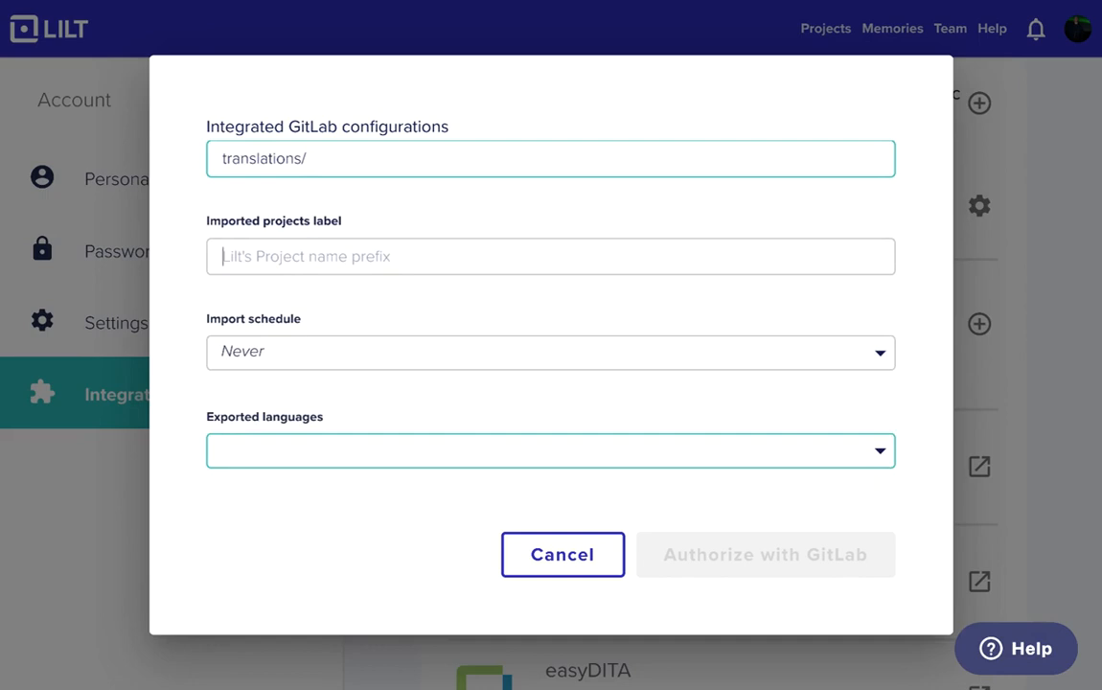
pyautogui.write('Gitlab C')
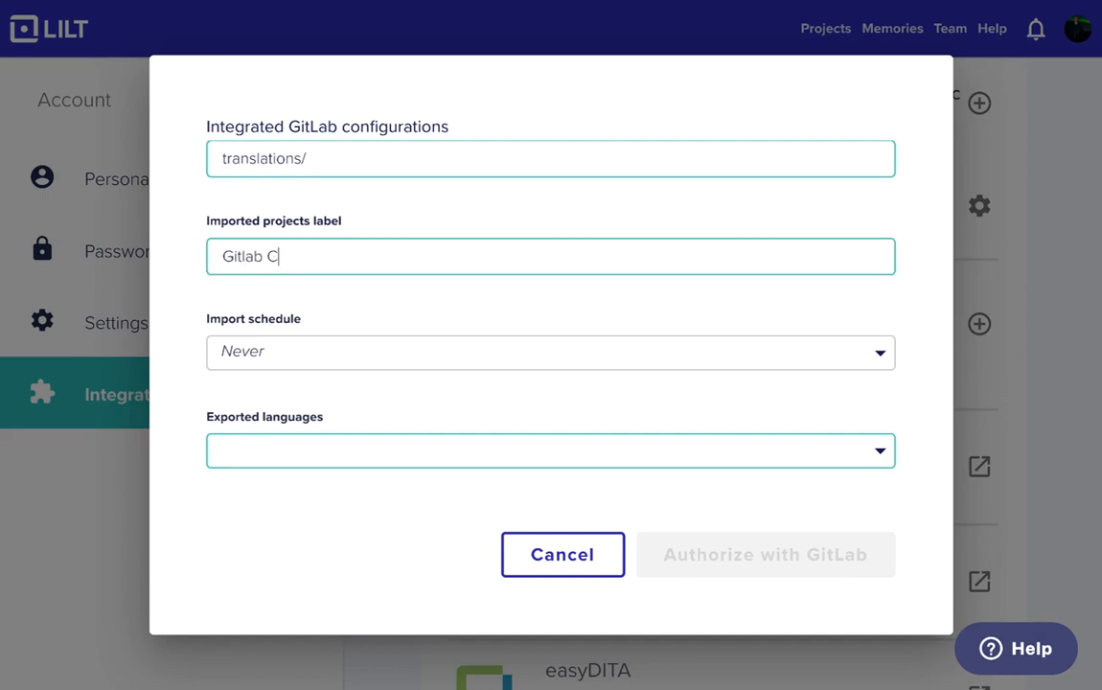
pyautogui.write('onnector')
pyautogui.click(343, 351)
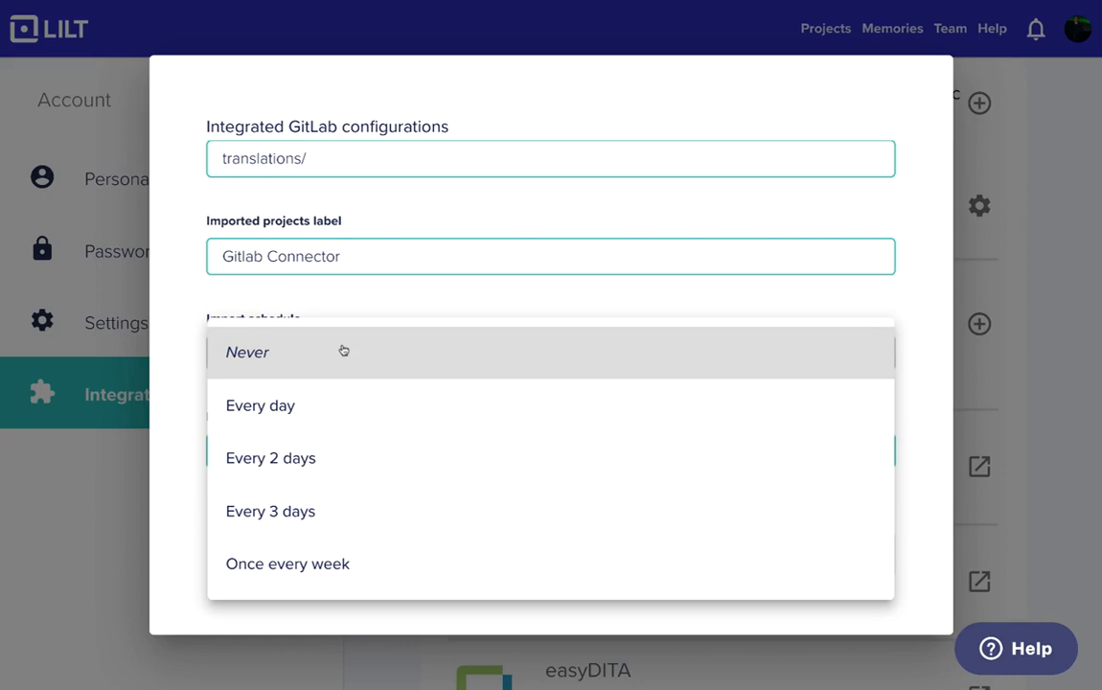
pyautogui.click(351, 398)
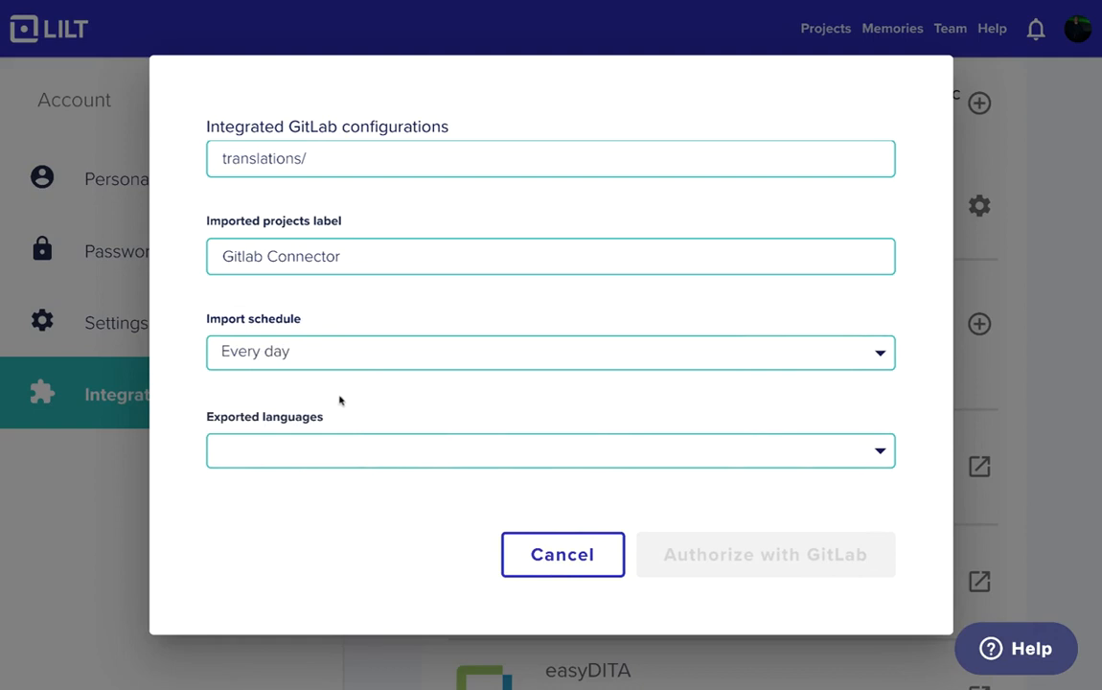
# - Add the German memory de test (en->de) to the exported languages
pyautogui.click(388, 448)
pyautogui.scroll(-3, 388, 448)
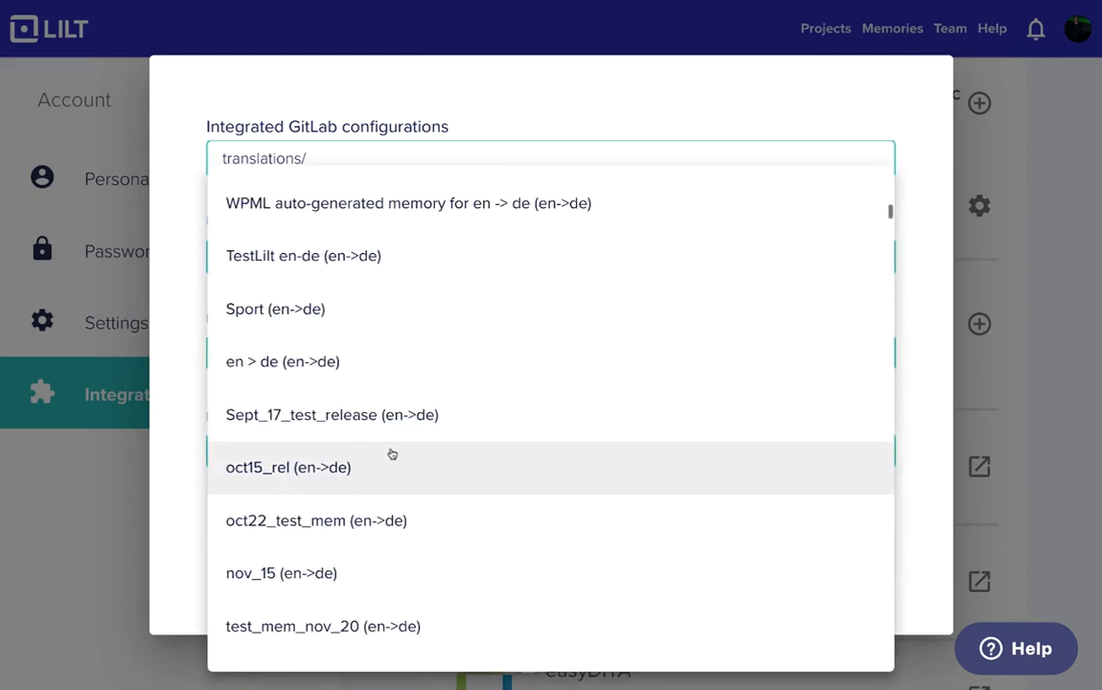
pyautogui.scroll(2, 390, 453)
pyautogui.scroll(-1, 324, 447)
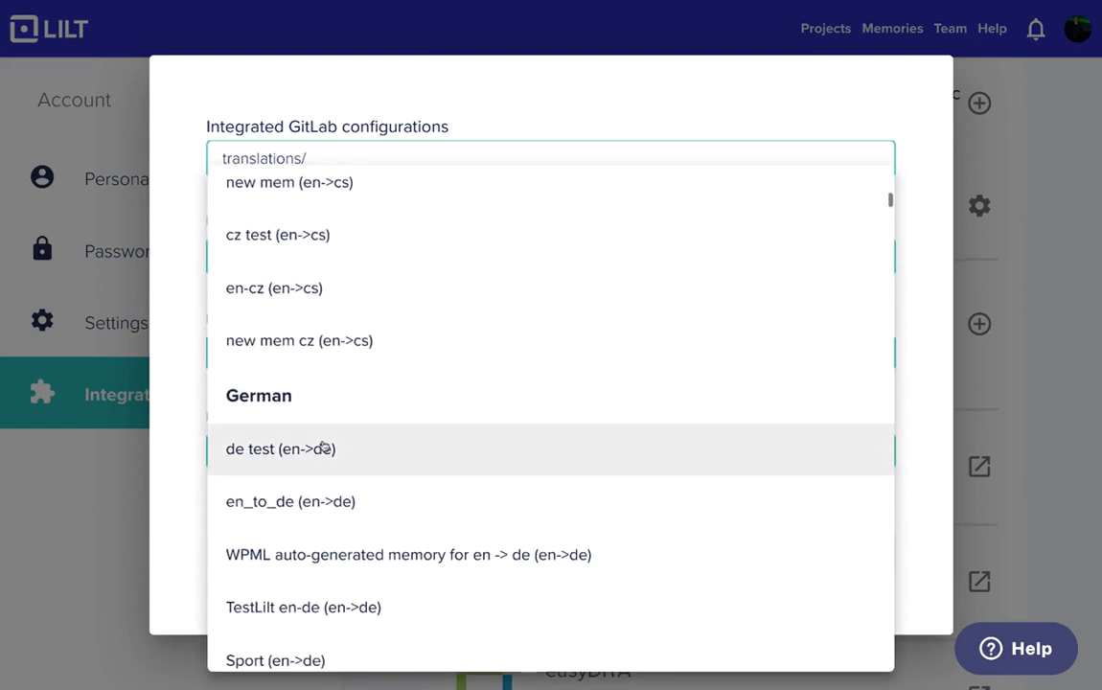
pyautogui.click(323, 447)
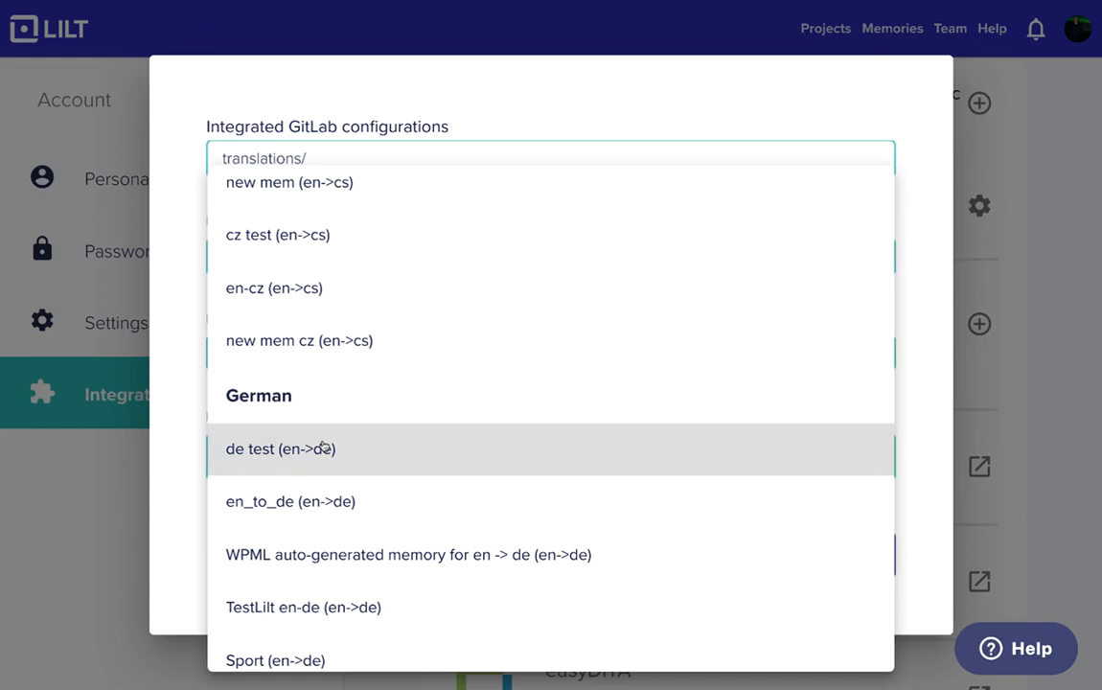
pyautogui.click(932, 534)
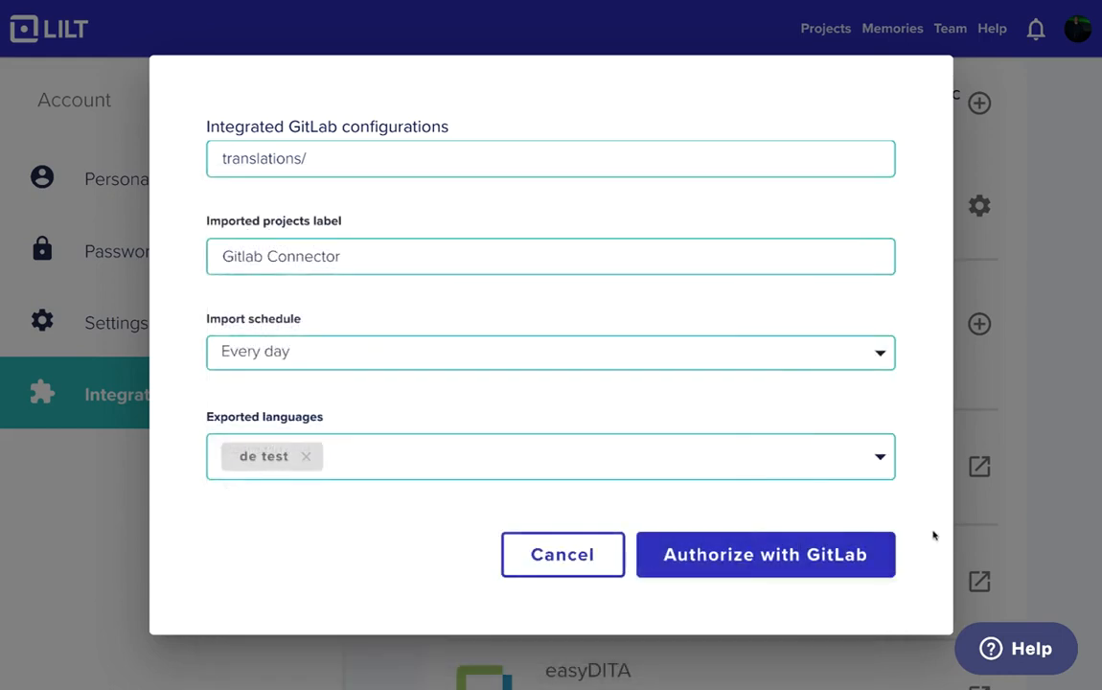
# - Authorize the configuration with GitLab and synchronize the lilt-connector/test-translate repository
pyautogui.click(886, 561)
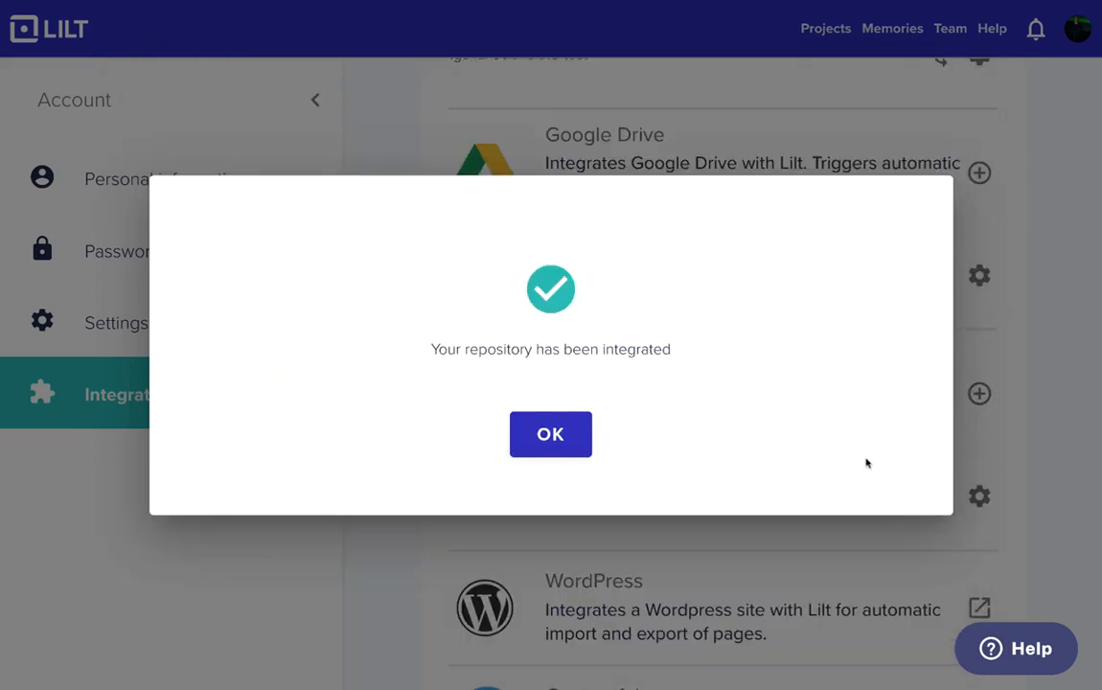
pyautogui.click(579, 438)
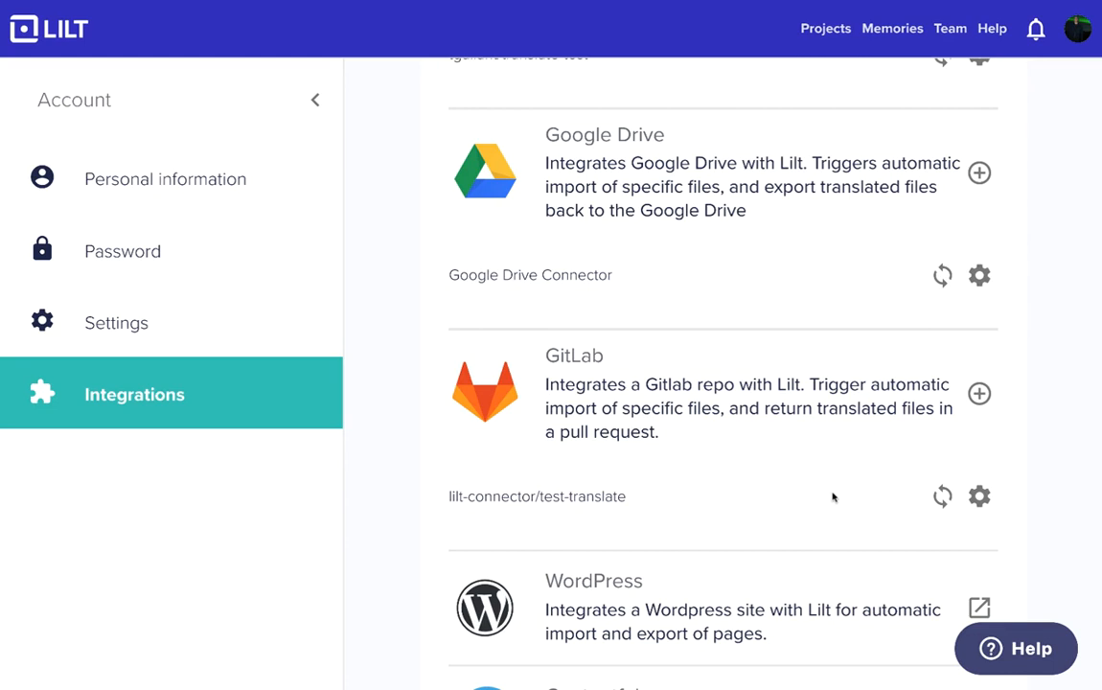
pyautogui.click(943, 496)
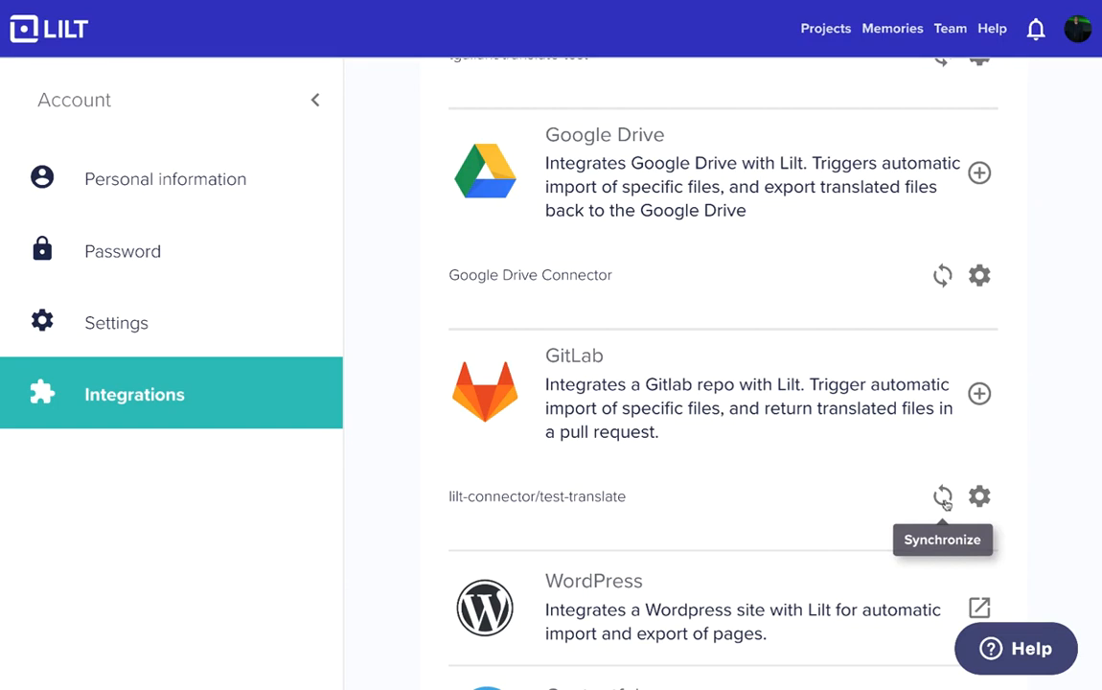
# - Open test.md from the Gitlab Connector project for translation
pyautogui.click(830, 30)
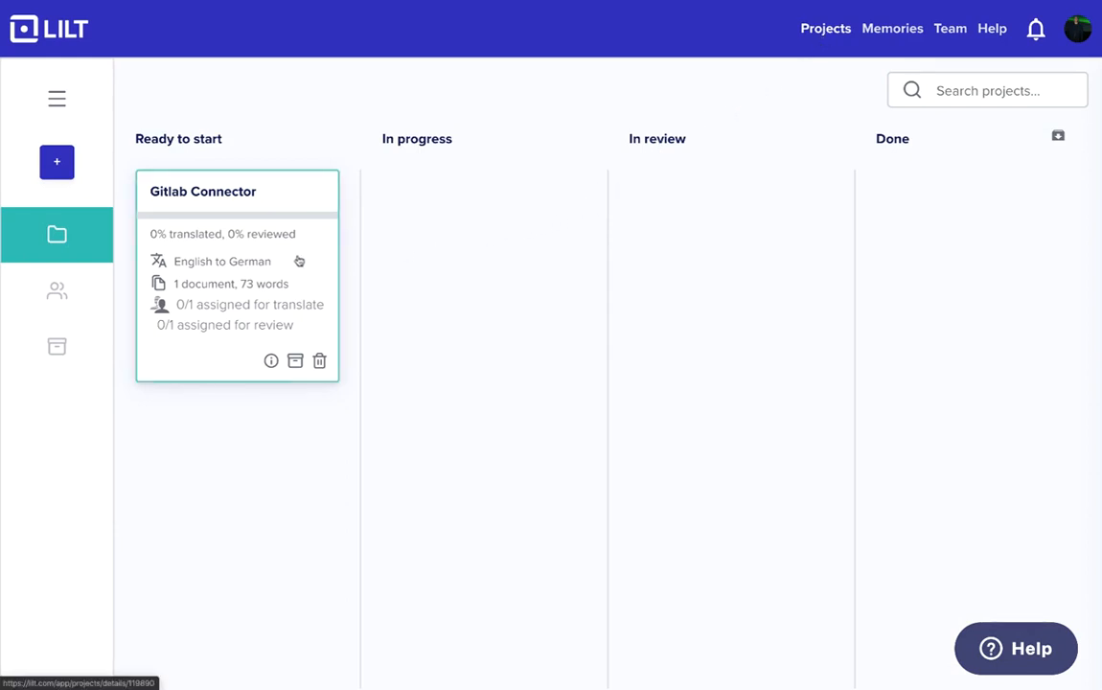
pyautogui.click(298, 260)
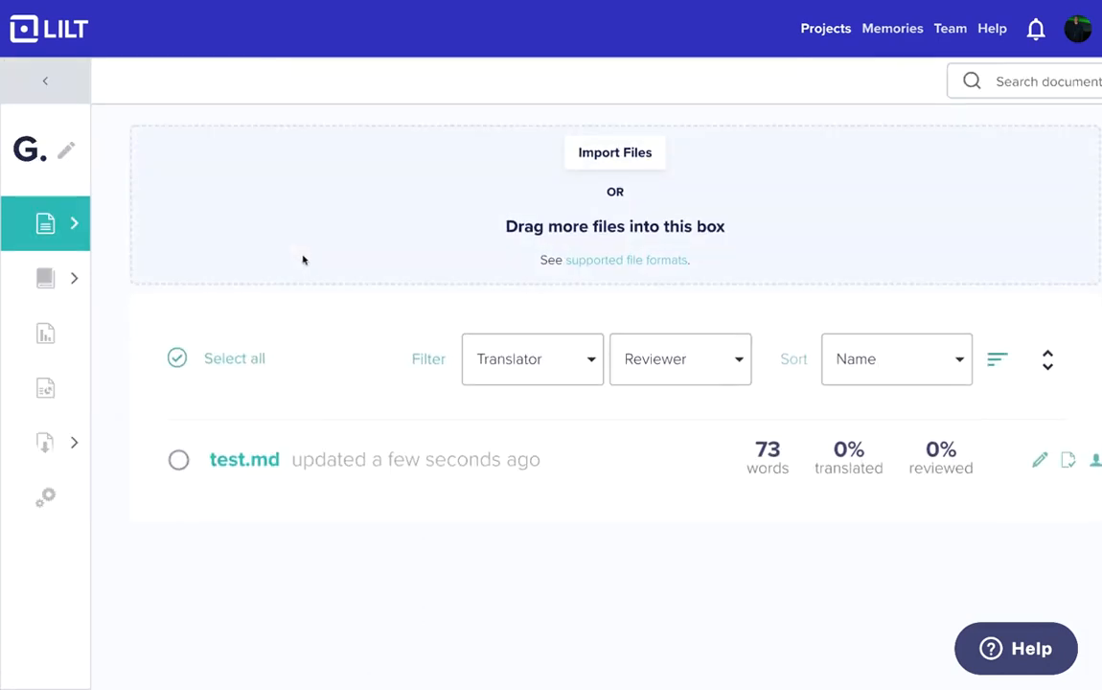
pyautogui.click(260, 464)
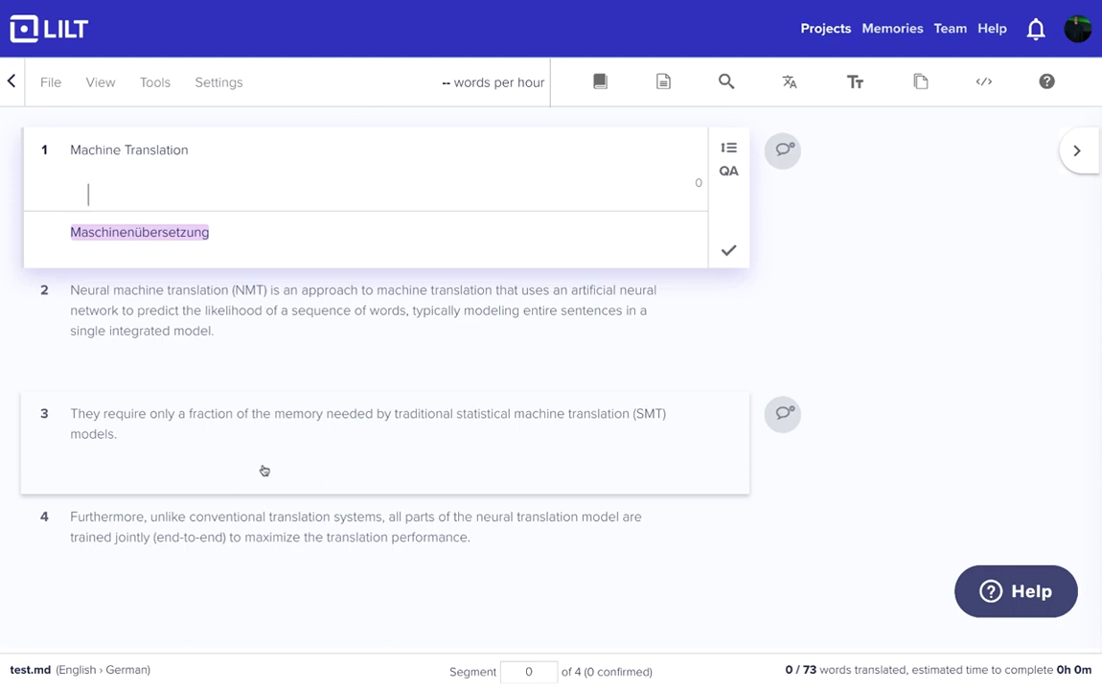
# - Accept and confirm the suggested German translations for all four segments, and mark the document as ready to review
pyautogui.hotkey('shift', 'Return')
pyautogui.hotkey('ctrl', 'Return')
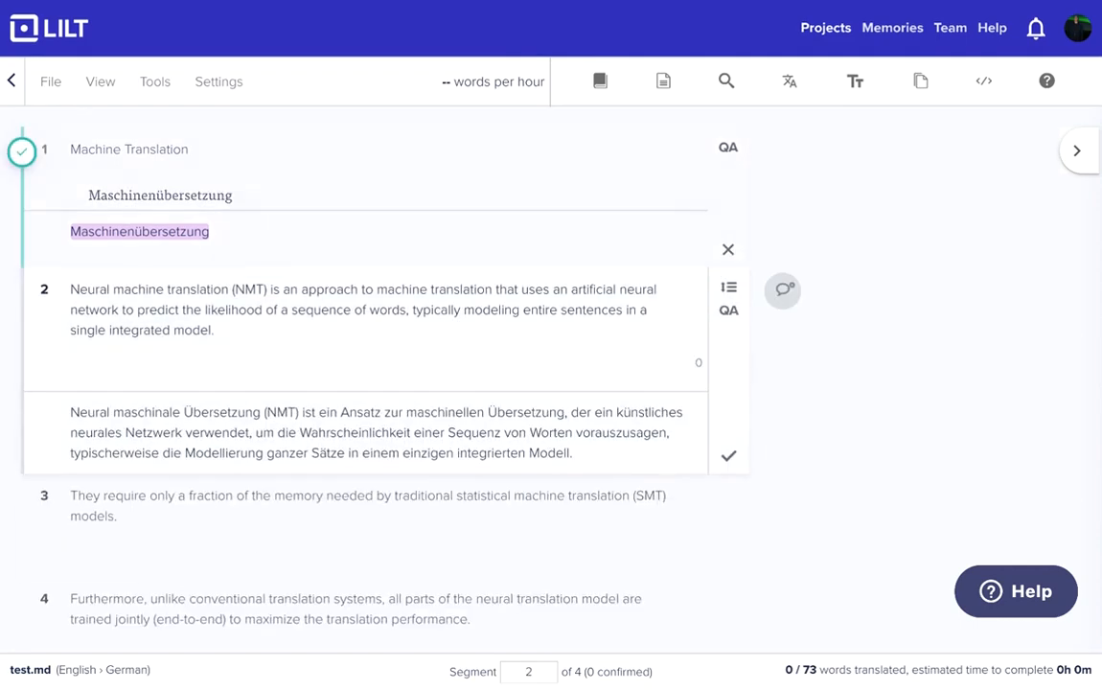
pyautogui.hotkey('shift', 'Return')
pyautogui.hotkey('ctrl', 'Return')
pyautogui.hotkey('shift', 'Return')
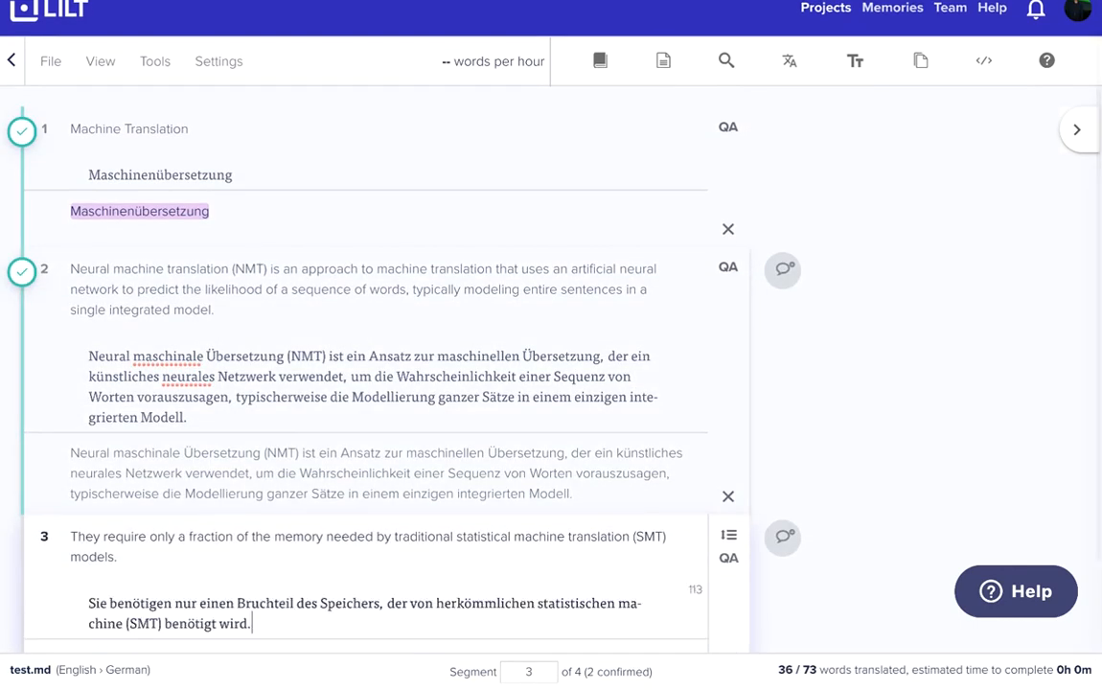
pyautogui.hotkey('ctrl', 'Return')
pyautogui.hotkey('shift', 'Return')
pyautogui.hotkey('ctrl', 'Return')
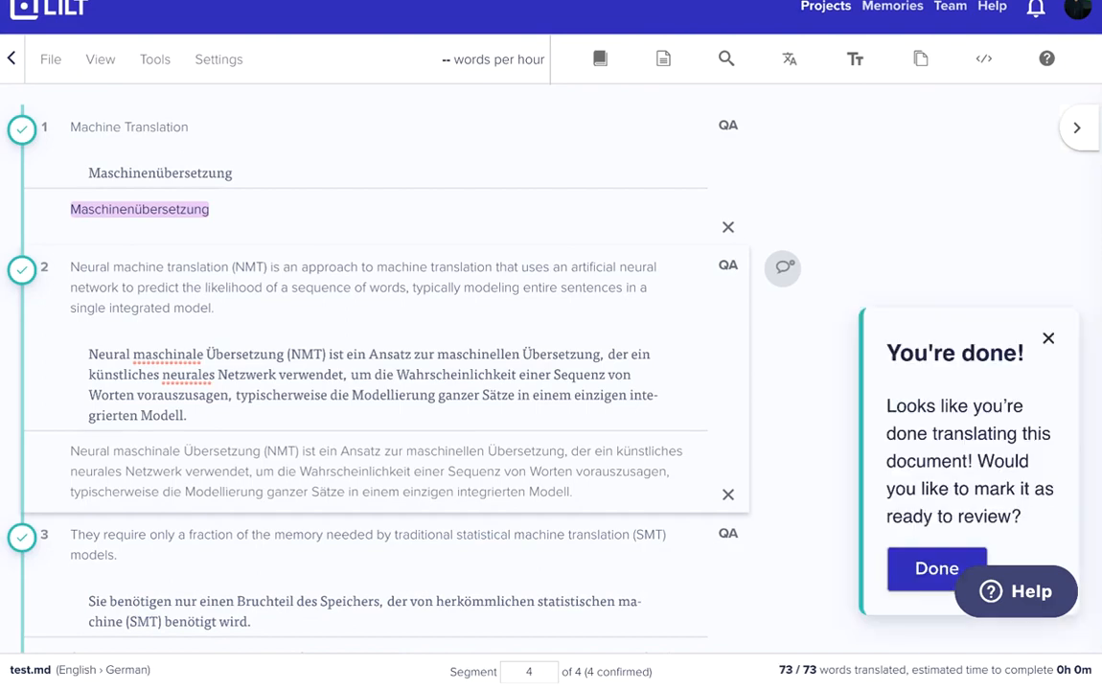
pyautogui.click(934, 567)
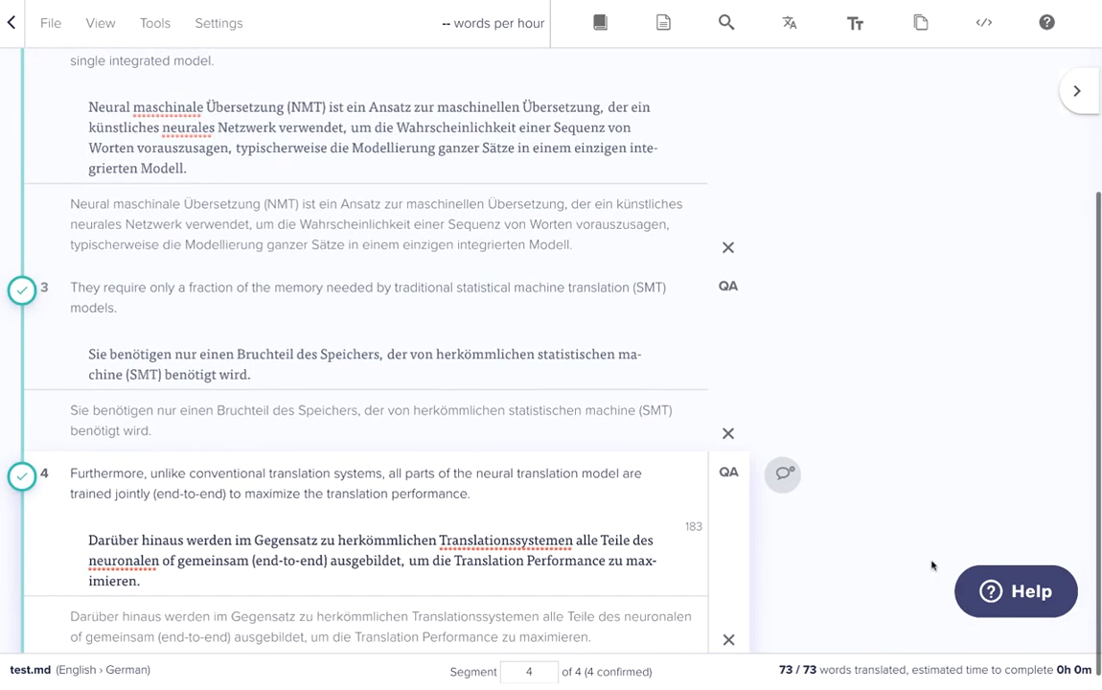
# - Leave the translation view and open test.md for review
pyautogui.click(15, 34)
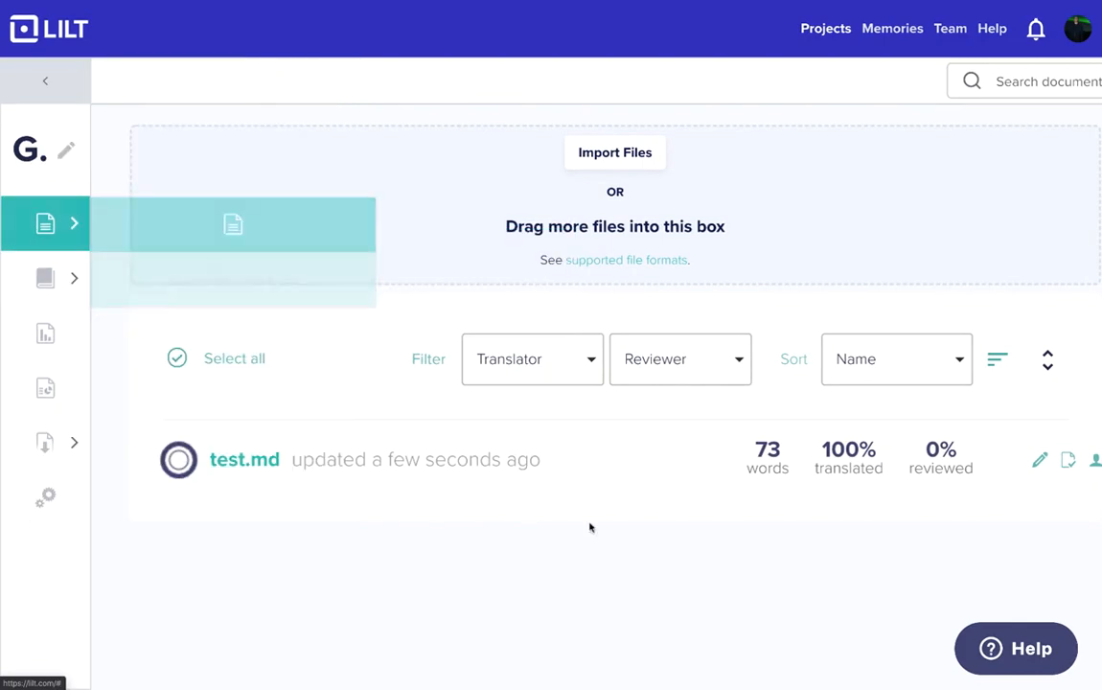
pyautogui.click(1070, 466)
pyautogui.hotkey('ctrl', '+')
pyautogui.hotkey('ctrl', '+')
pyautogui.hotkey('ctrl', '+')
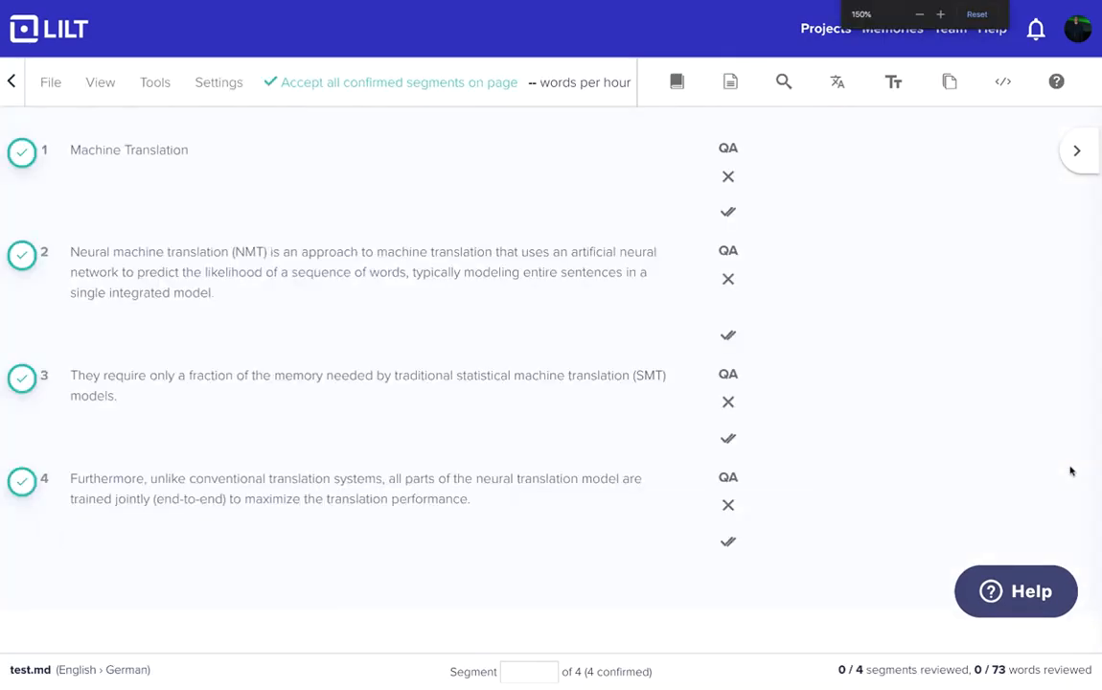
# - Accept the German translations of all four segments of test.md in review
pyautogui.click(695, 212)
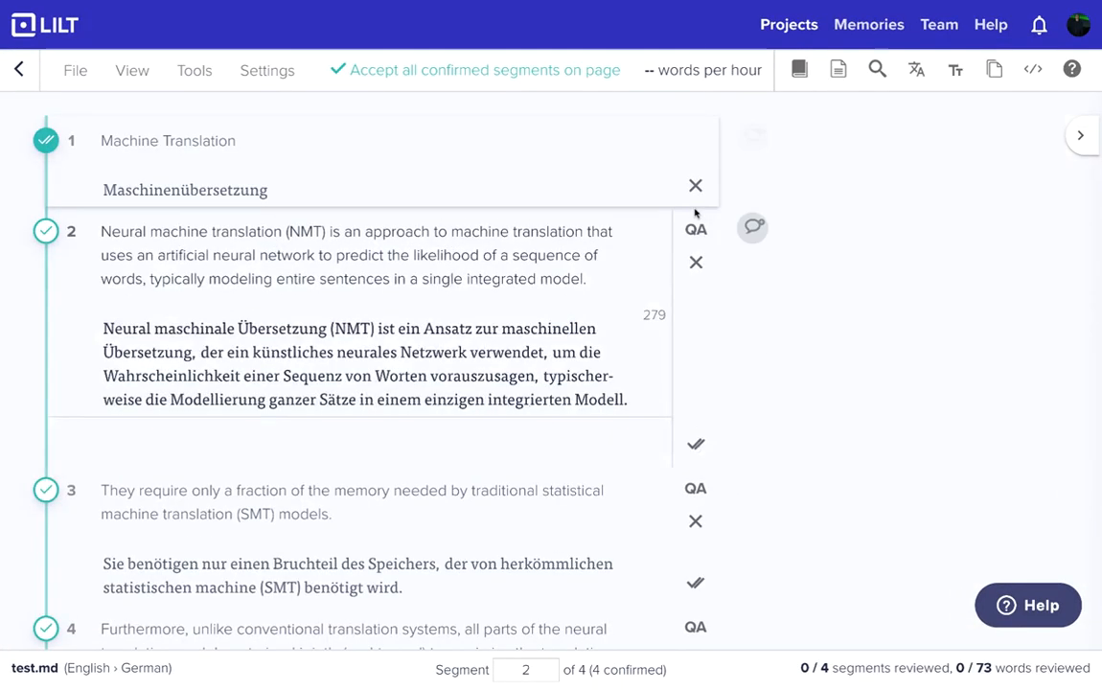
pyautogui.hotkey('ctrl', 'Return')
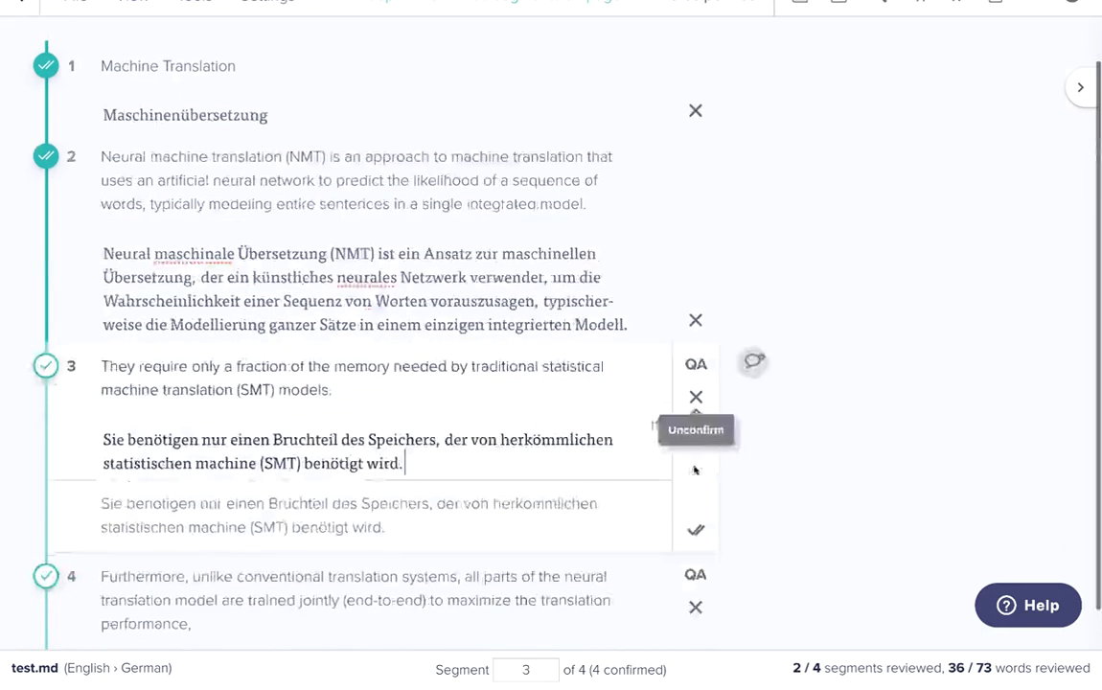
pyautogui.hotkey('ctrl', 'Return')
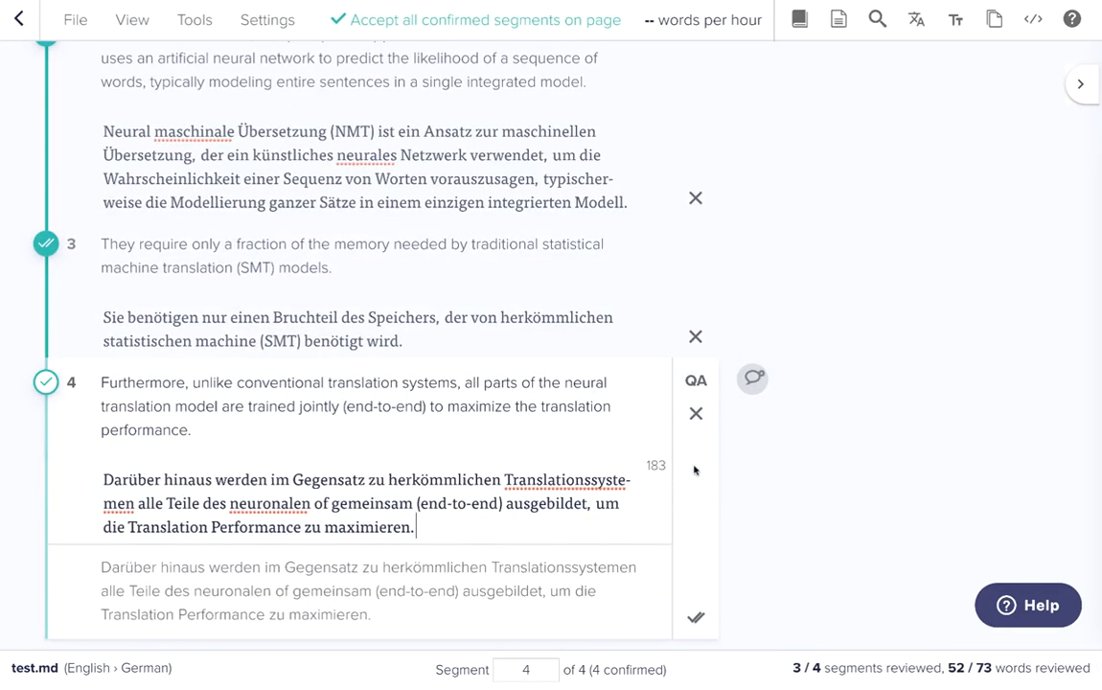
pyautogui.hotkey('ctrl', 'Return')
pyautogui.click(949, 585)
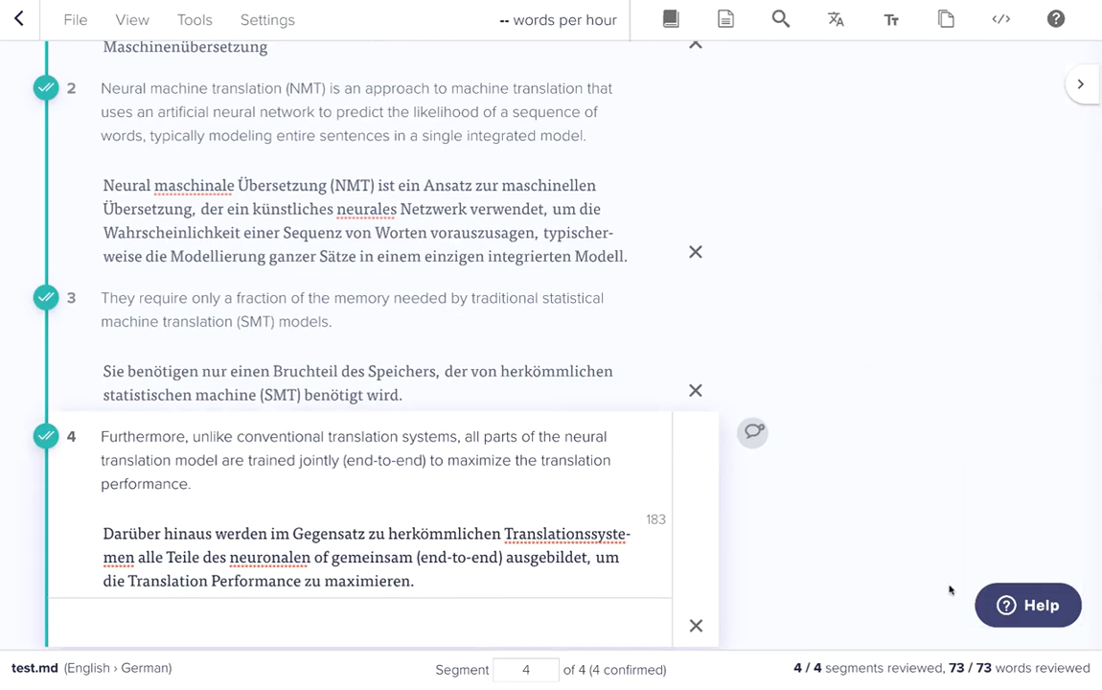
# - Return to the projects overview and move the Gitlab Connector project from Ready to start to Done
pyautogui.click(18, 28)
pyautogui.click(65, 109)
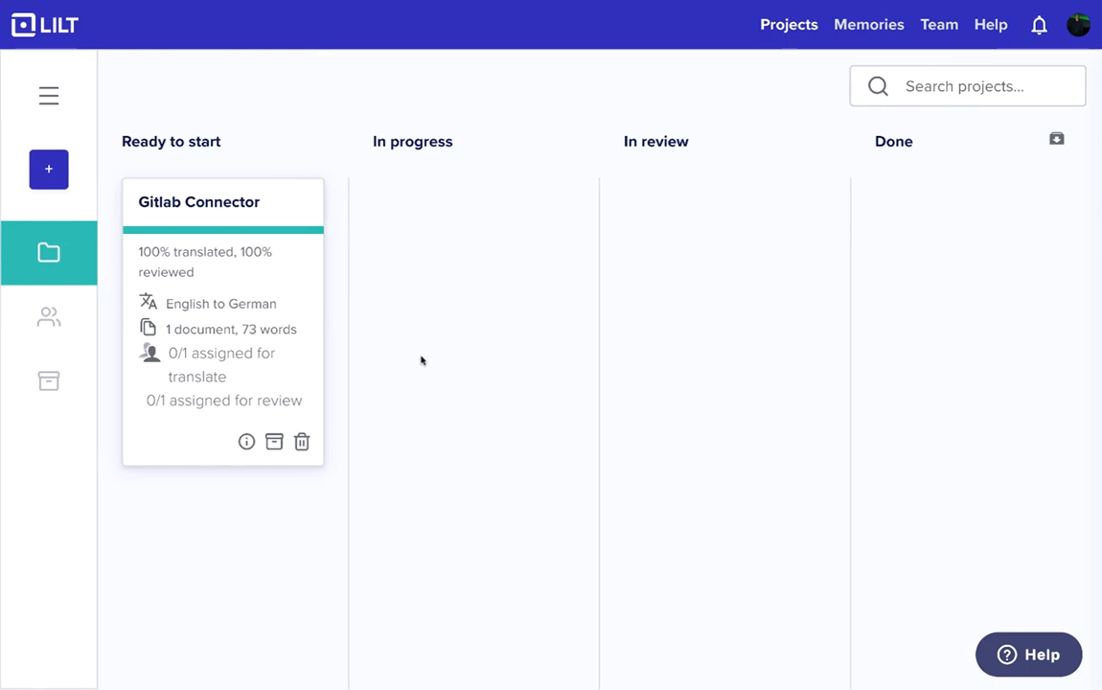
pyautogui.moveTo(274, 287); pyautogui.dragTo(1017, 315)
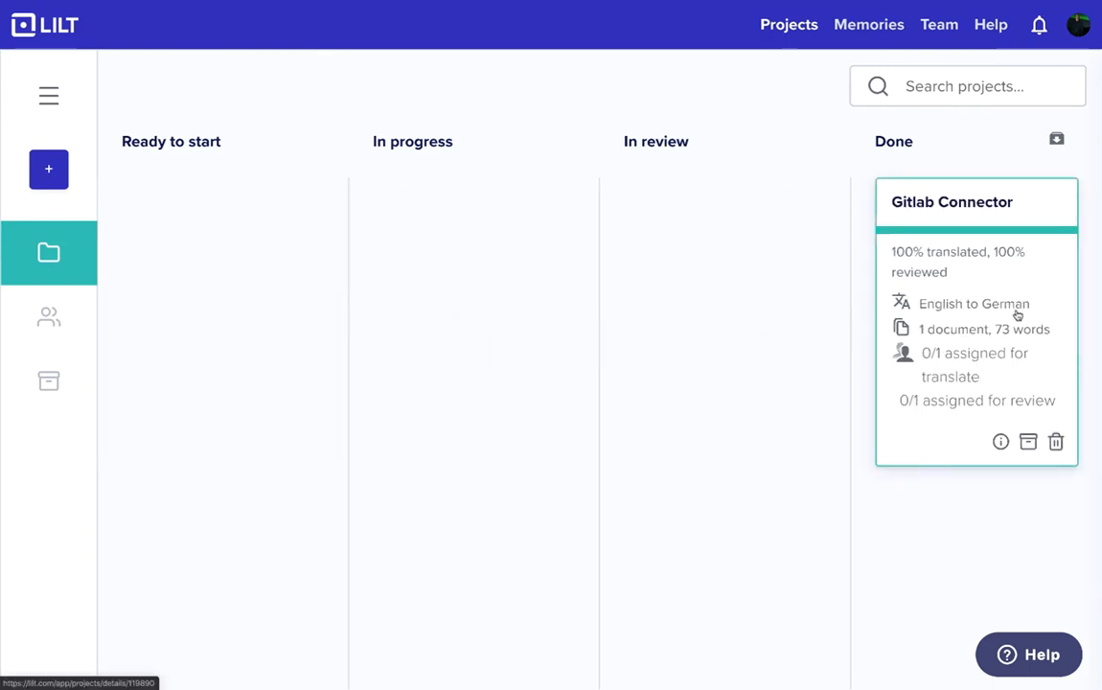
# - Synchronize the lilt-connector/test-translate GitLab integration from the account's integrations
pyautogui.click(1078, 24)
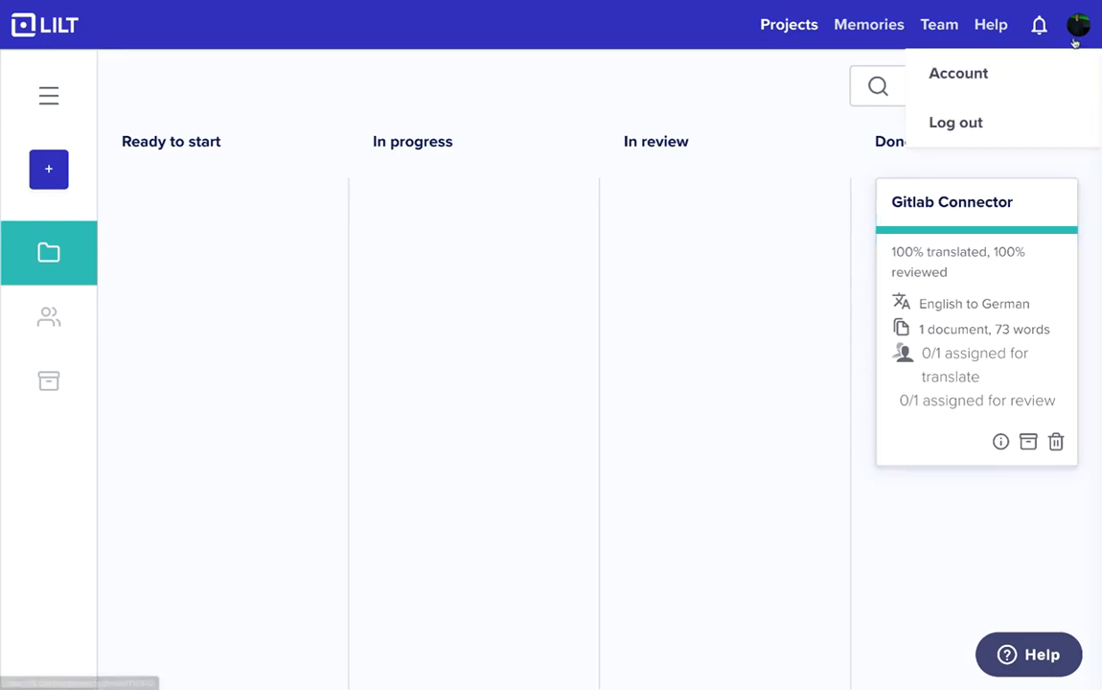
pyautogui.click(1025, 78)
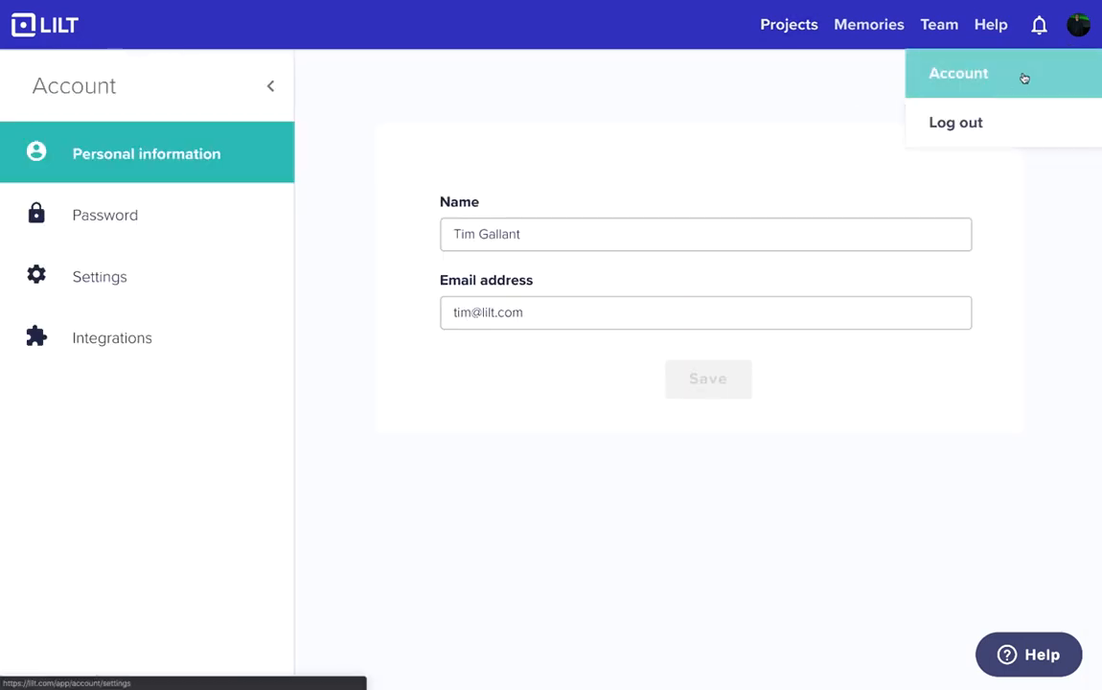
pyautogui.click(207, 334)
pyautogui.scroll(-5, 740, 494)
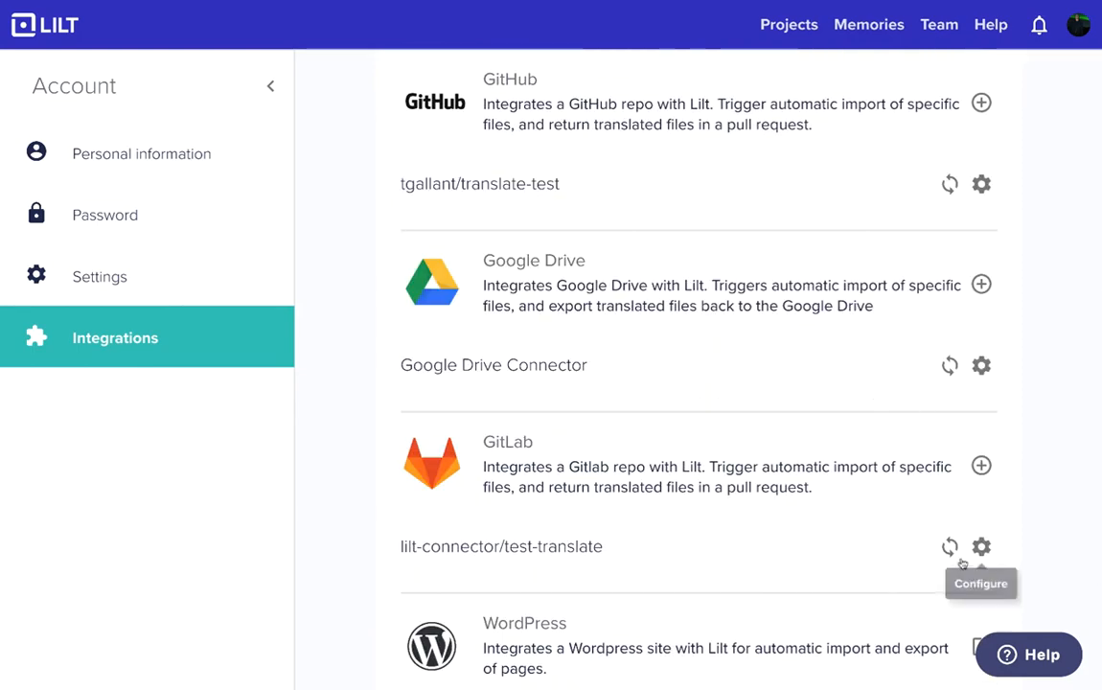
pyautogui.click(948, 548)
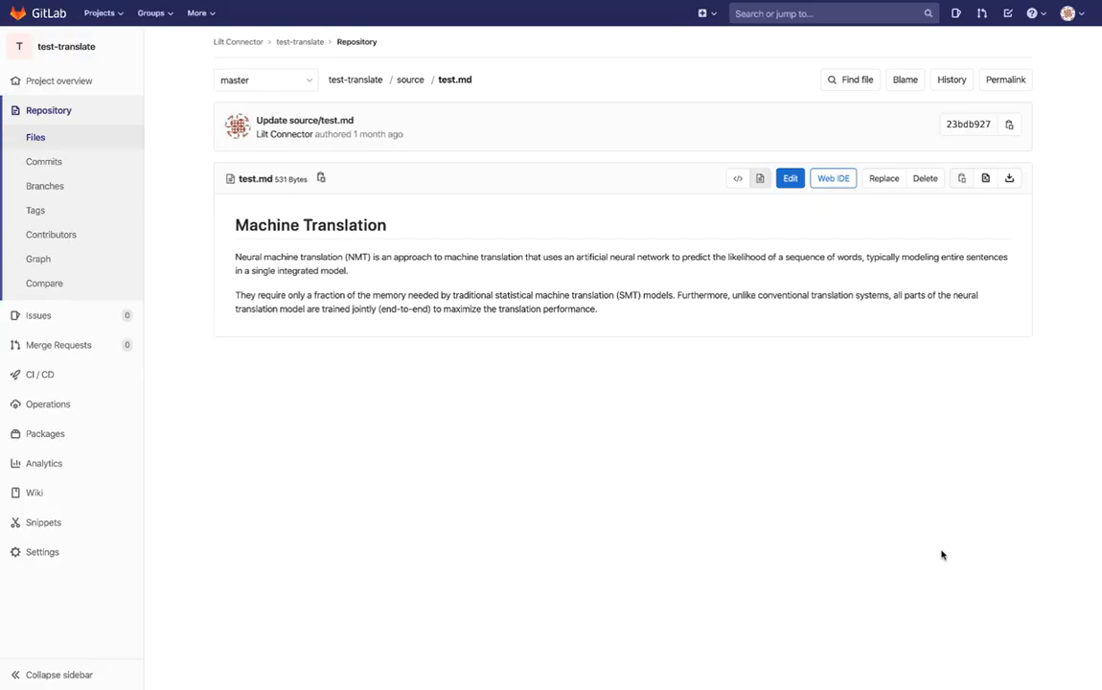
# - In GitLab, switch the test-translate repository to the translations branch and view test_de.md in its translations folder
pyautogui.click(299, 44)
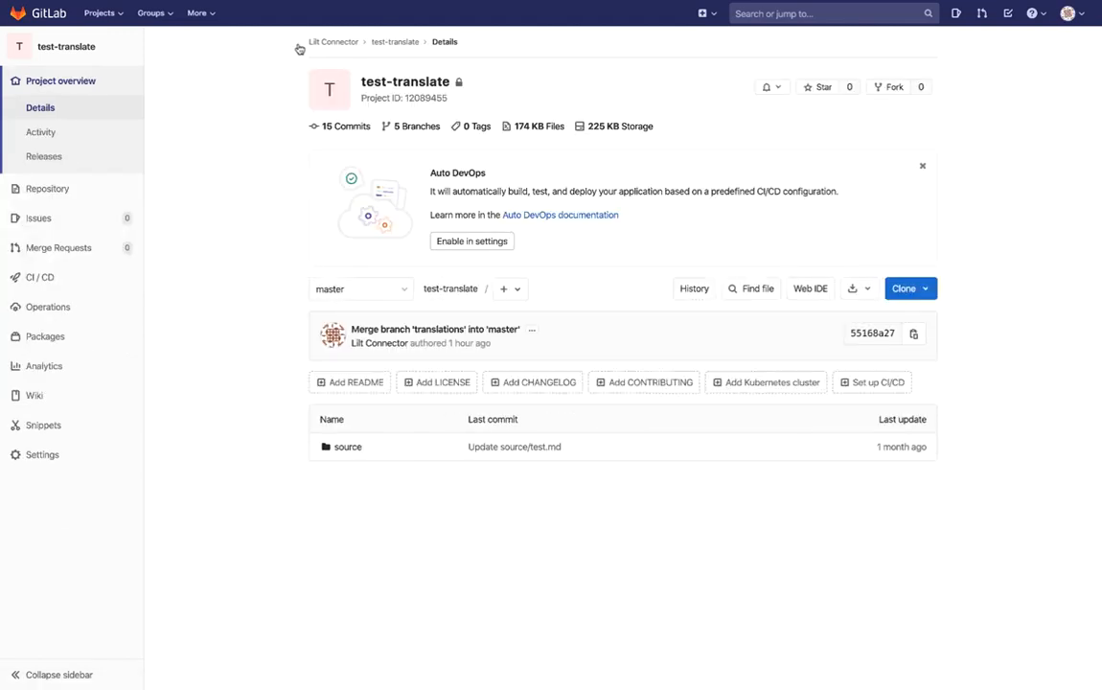
pyautogui.click(355, 450)
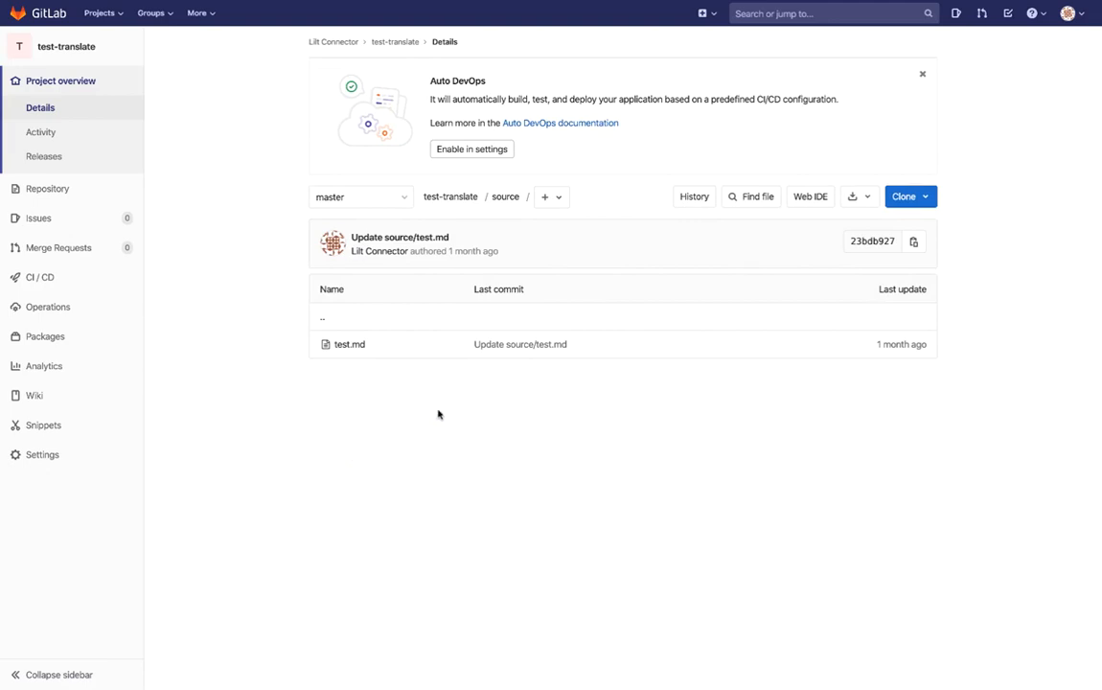
pyautogui.click(381, 200)
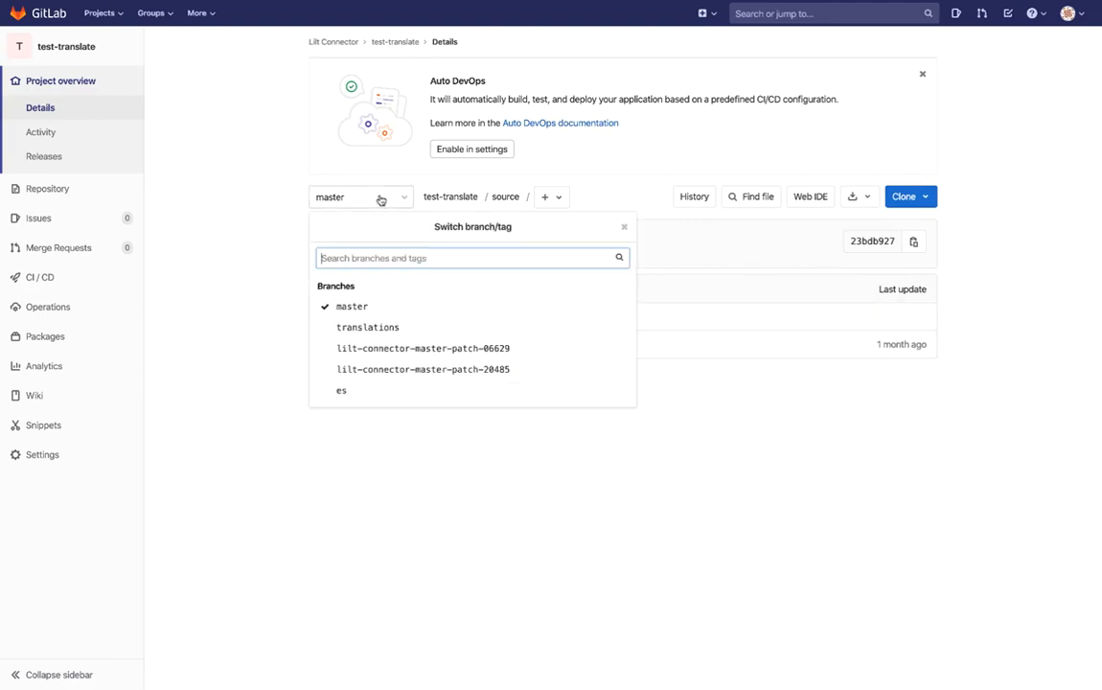
pyautogui.click(408, 327)
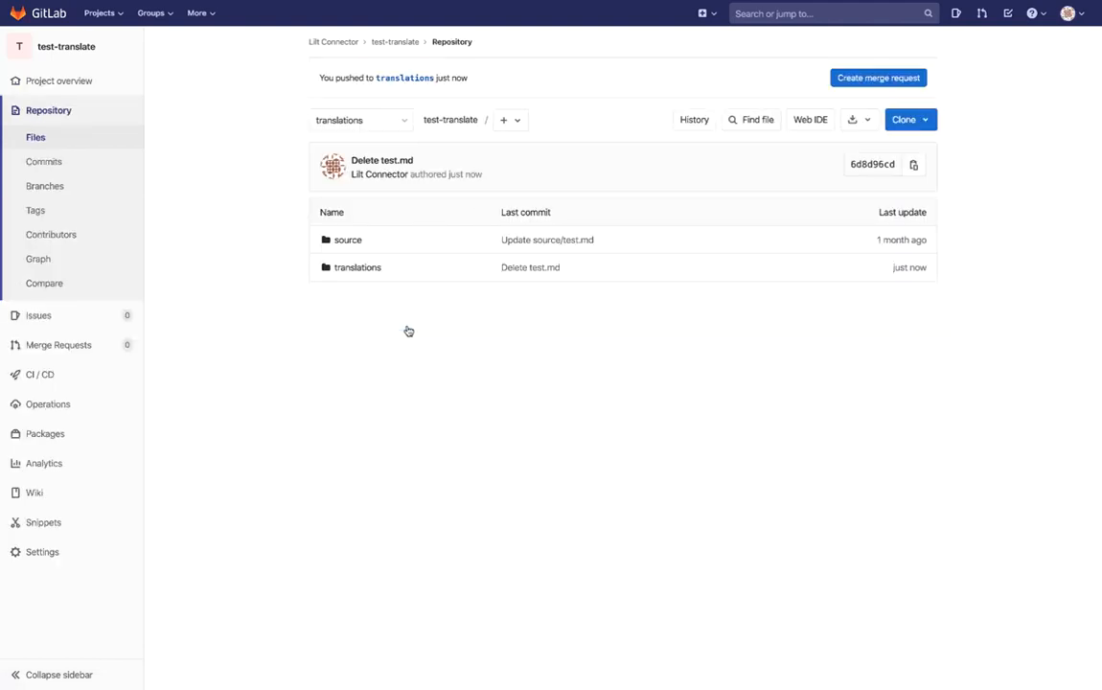
pyautogui.click(377, 272)
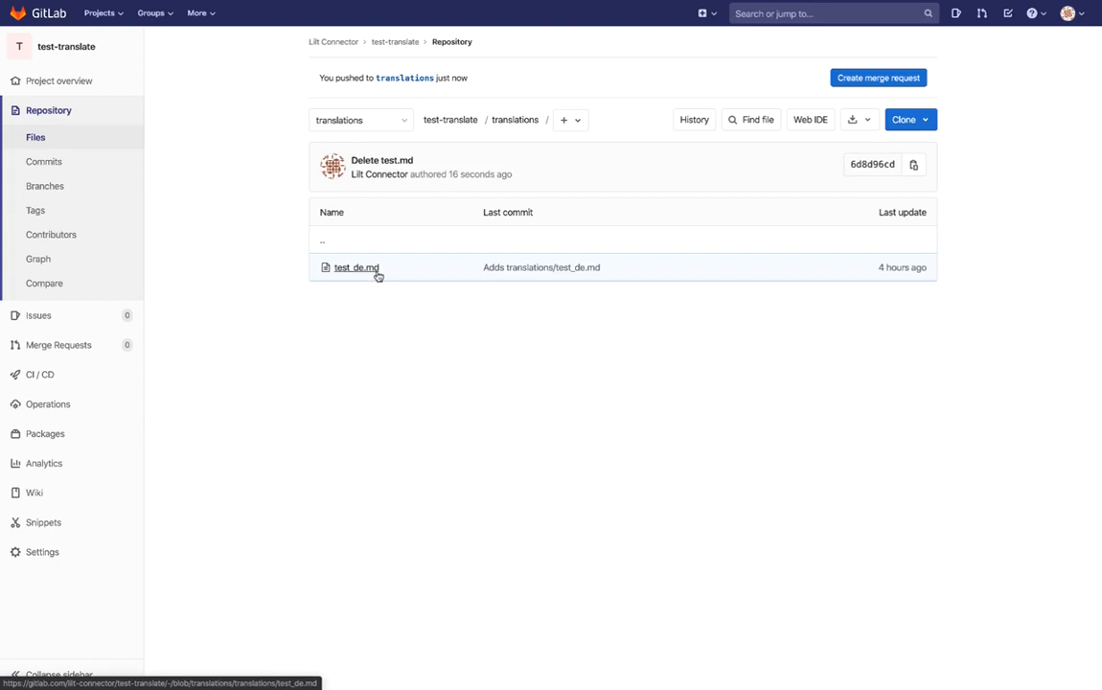
pyautogui.click(378, 273)
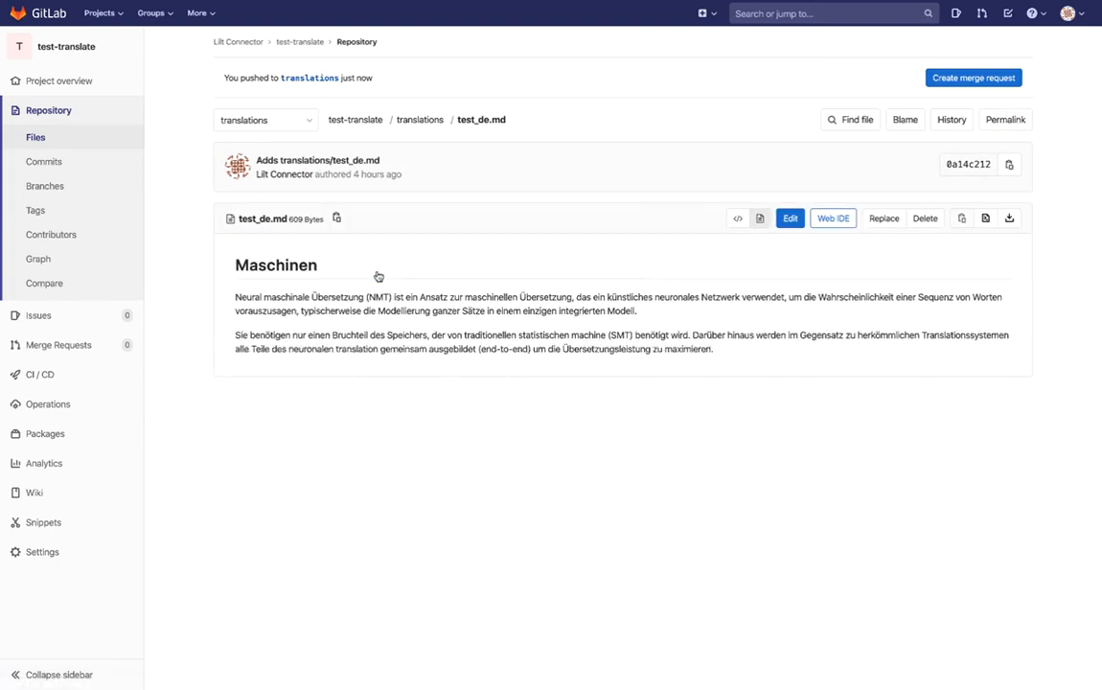